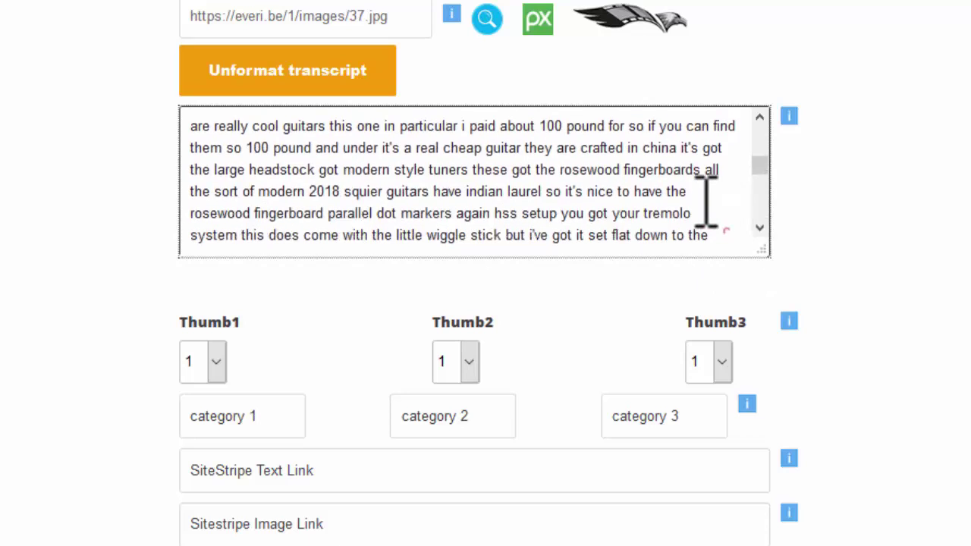
Insert paragraph breaks in the transcript before "rosewood fingerboard parallel dot markers" and before "bridge so let's just see".
{"action": "key", "text": "Return"}
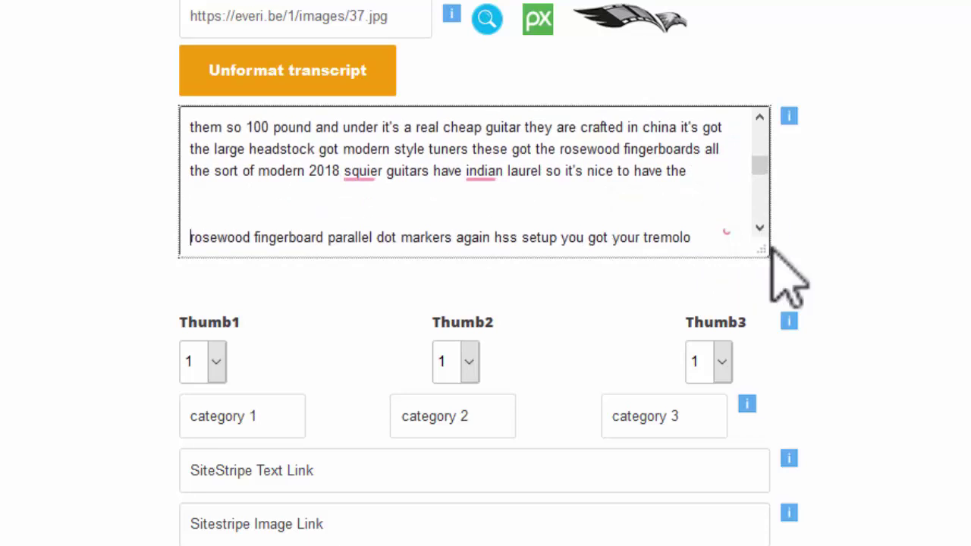
{"action": "left_click", "coordinate": [759, 228]}
{"action": "scroll", "coordinate": [759, 227], "scroll_direction": "down", "scroll_amount": 5}
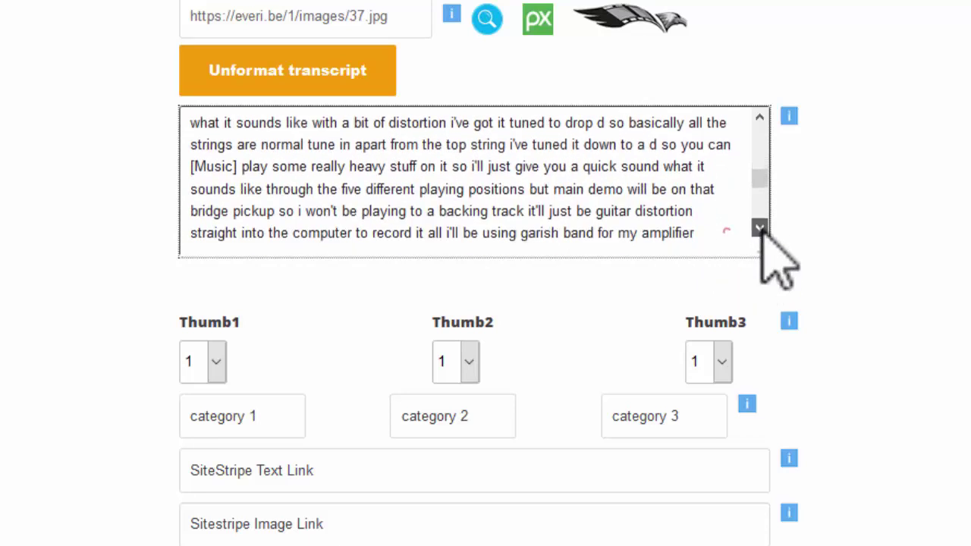
{"action": "left_click", "coordinate": [725, 205]}
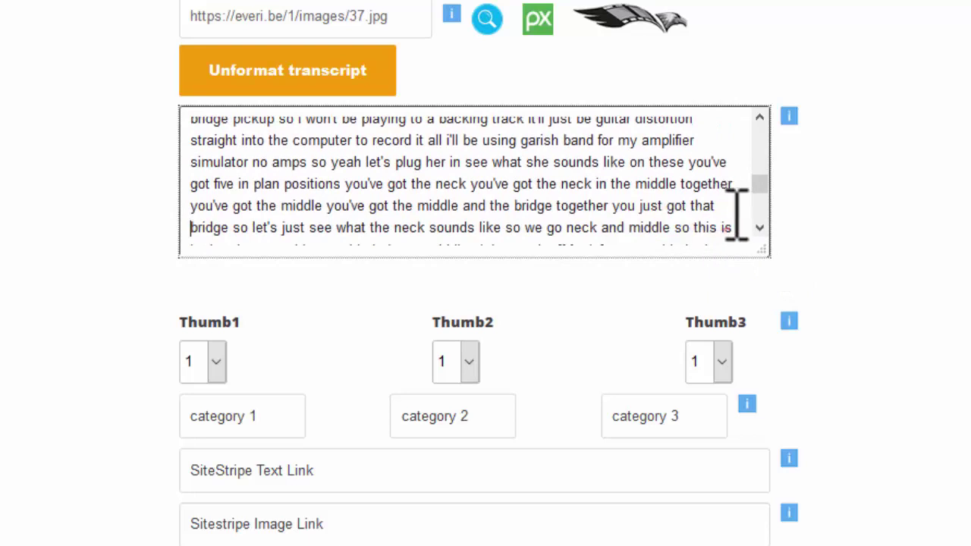
{"action": "key", "text": "Return"}
{"action": "scroll", "coordinate": [759, 227], "scroll_direction": "down", "scroll_amount": 4}
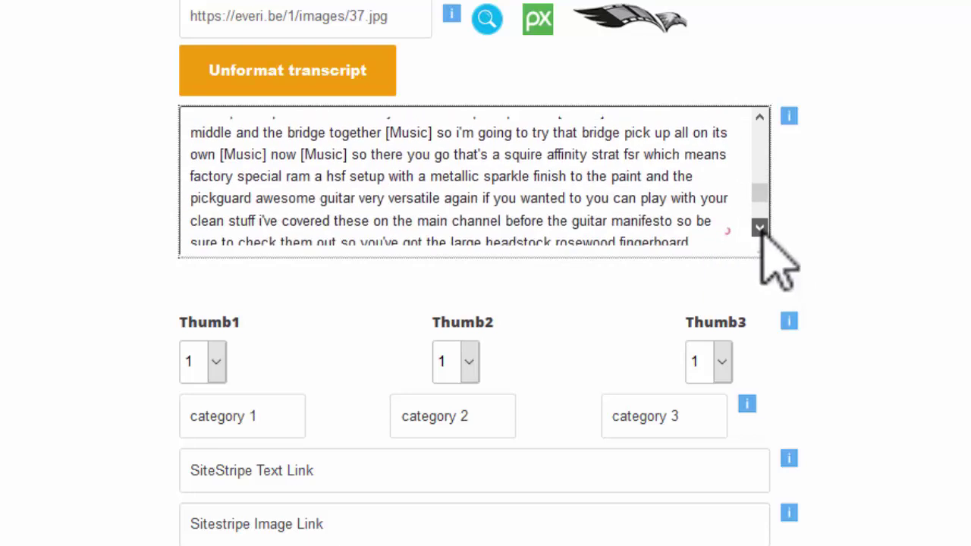
Undo the last transcript edit and insert further paragraph breaks down the text, including one before "notification bell".
{"action": "scroll", "coordinate": [759, 228], "scroll_direction": "down", "scroll_amount": 2}
{"action": "right_click", "coordinate": [720, 201]}
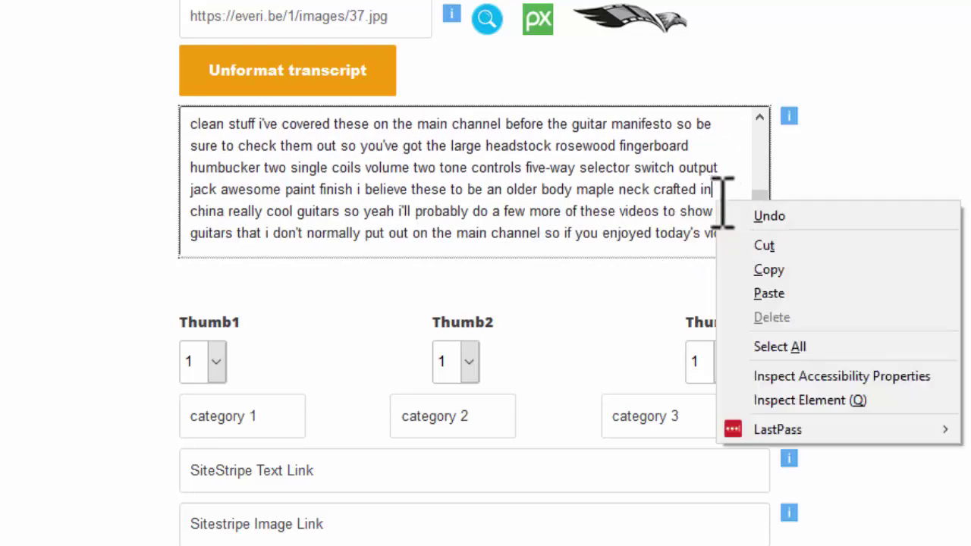
{"action": "left_click", "coordinate": [768, 215]}
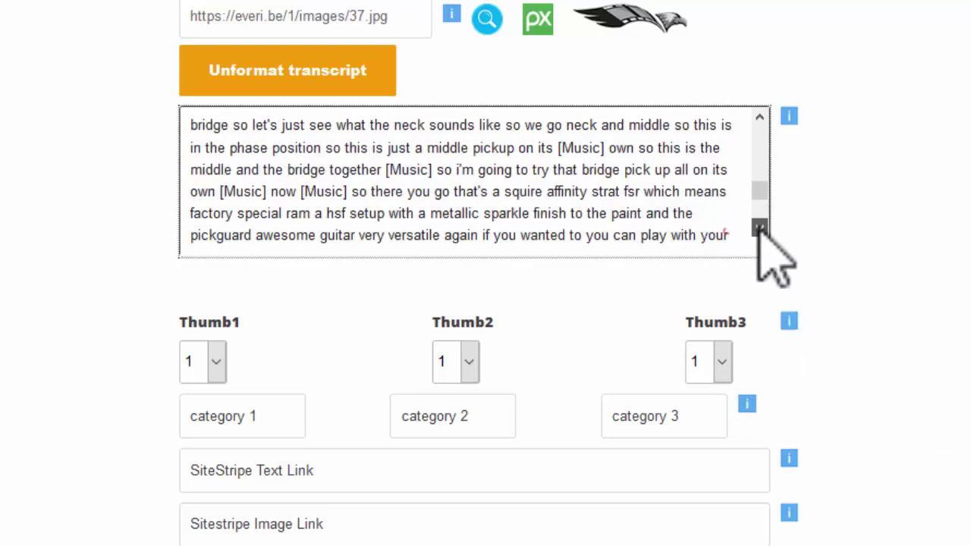
{"action": "scroll", "coordinate": [759, 227], "scroll_direction": "down", "scroll_amount": 5}
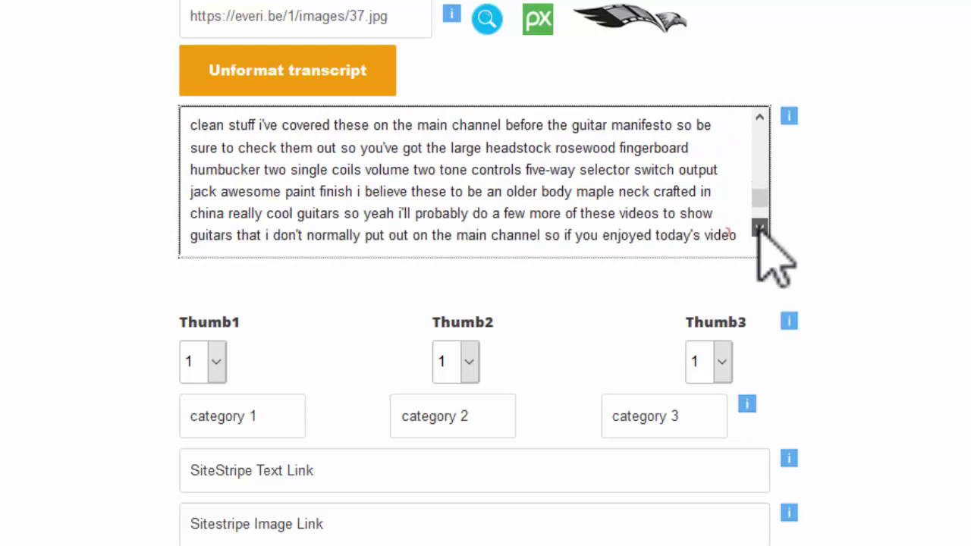
{"action": "left_click", "coordinate": [692, 174]}
{"action": "key", "text": "Return"}
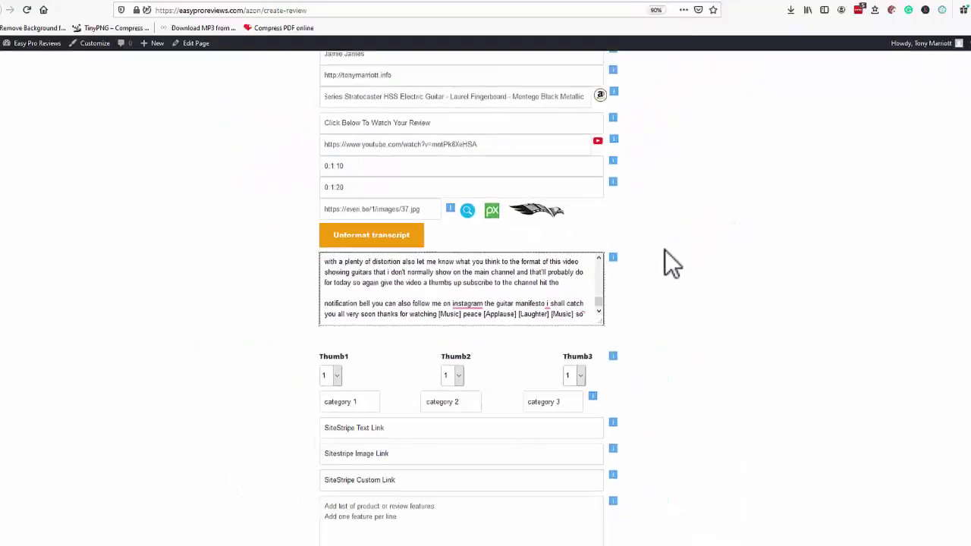
Name the three rating categories "Playabilty", "Build Quality" and "Sound Quality" in that order.
{"action": "scroll", "coordinate": [659, 273], "scroll_direction": "down", "scroll_amount": 4}
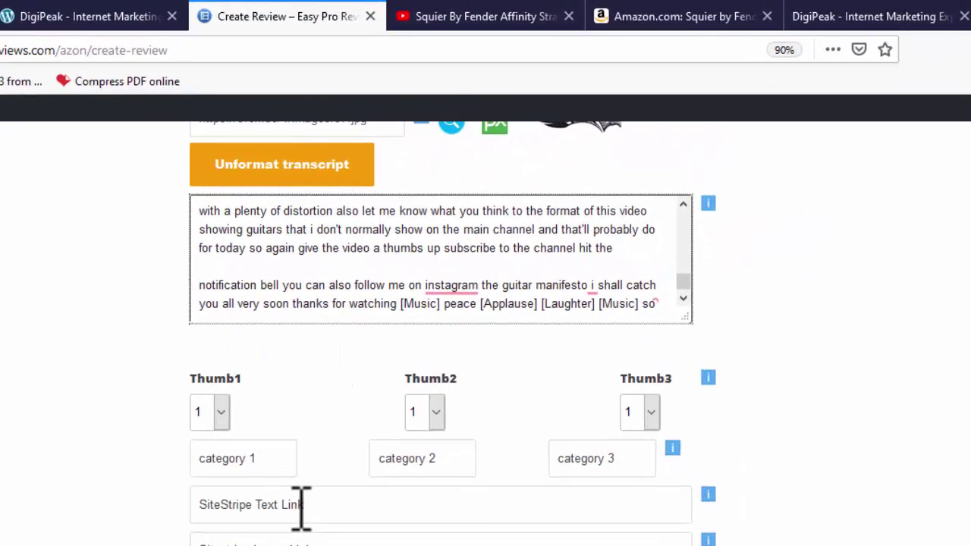
{"action": "left_click", "coordinate": [270, 458]}
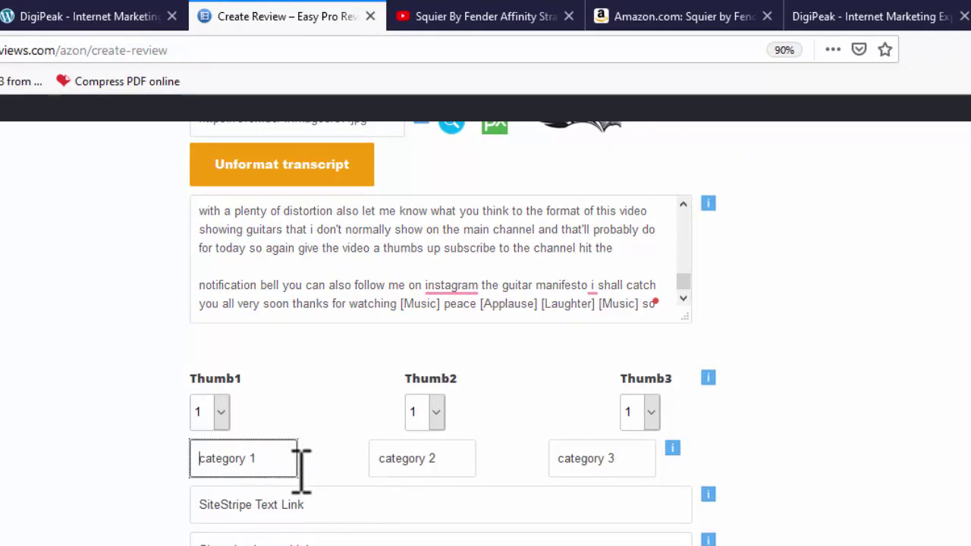
{"action": "type", "text": "Playa"}
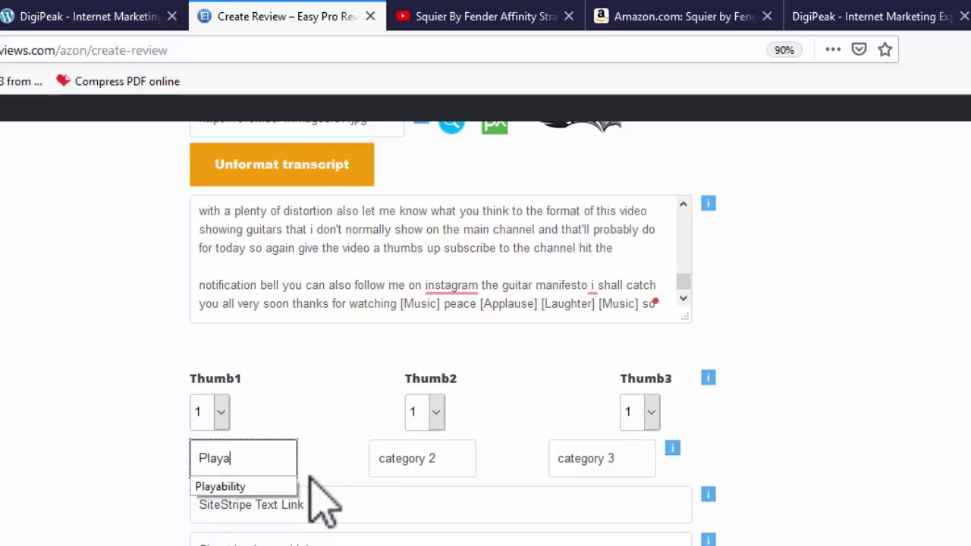
{"action": "type", "text": "bilty"}
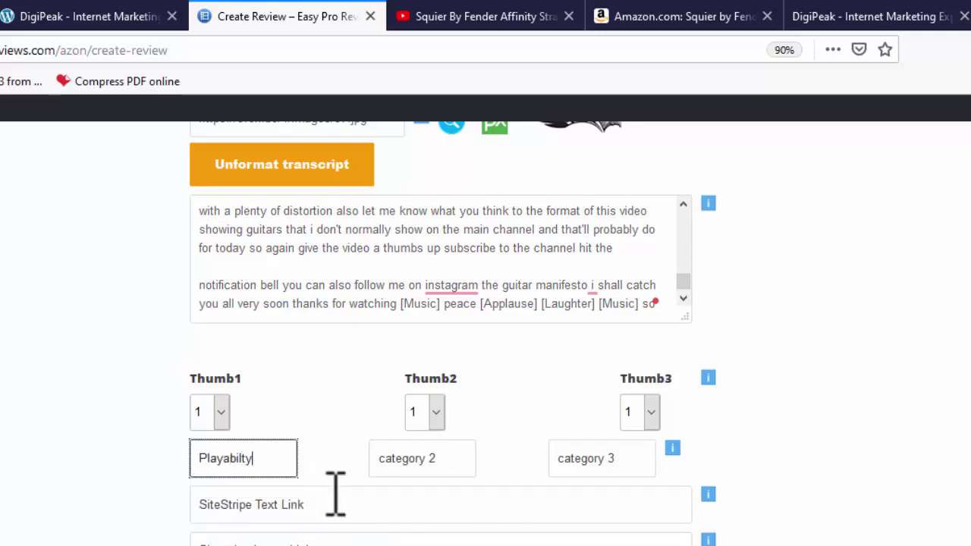
{"action": "left_click", "coordinate": [432, 461]}
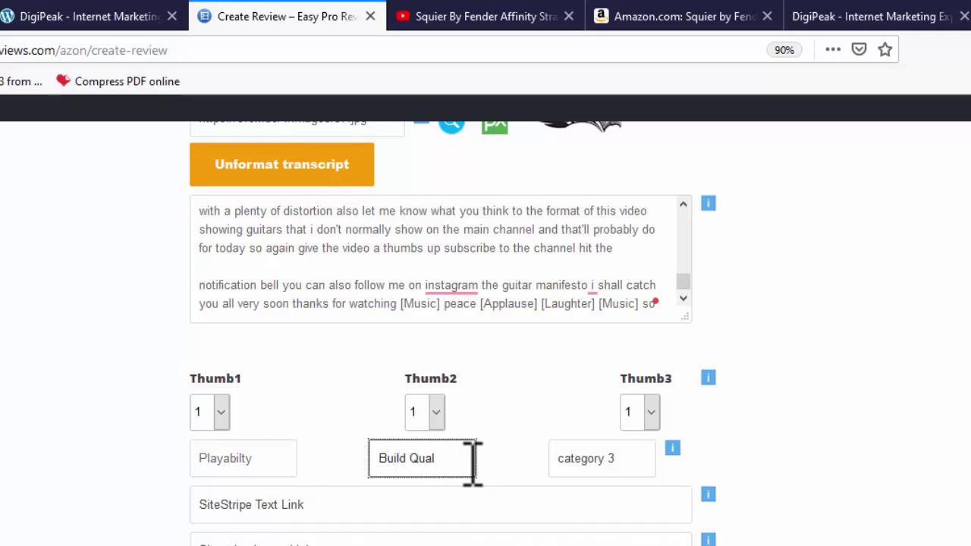
{"action": "left_click", "coordinate": [597, 461]}
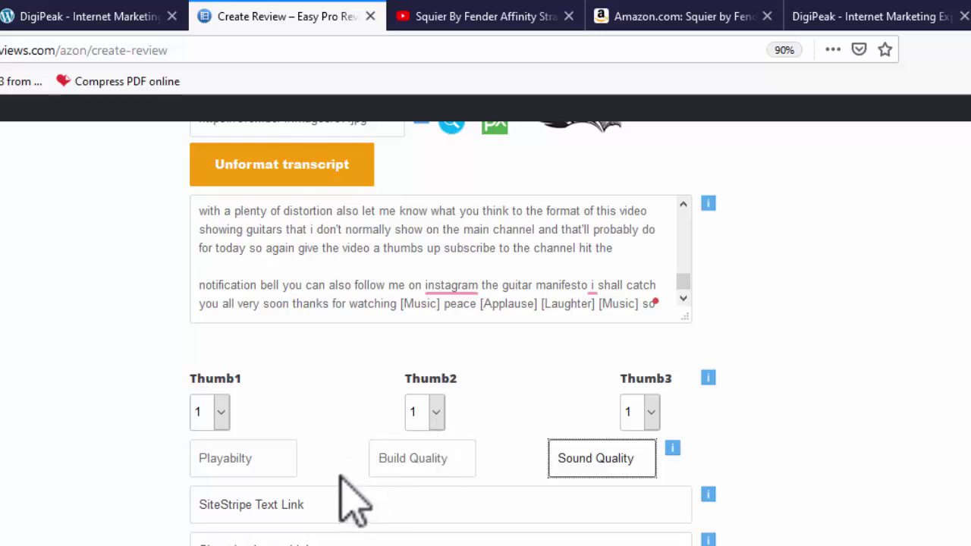
Set the thumb ratings to 4.5 for the first category, 4 for the second and 5 for the third.
{"action": "left_click", "coordinate": [220, 412]}
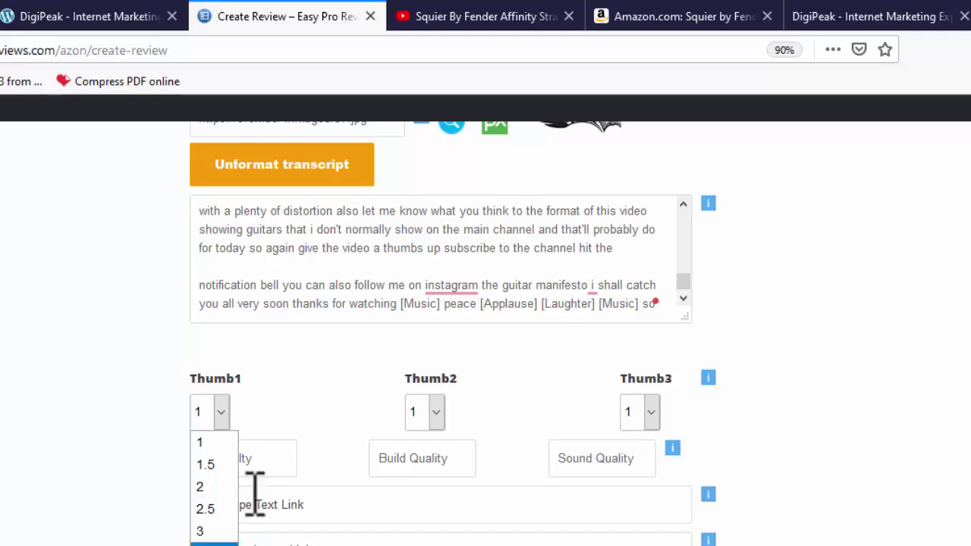
{"action": "left_click", "coordinate": [325, 405]}
{"action": "left_click", "coordinate": [221, 415]}
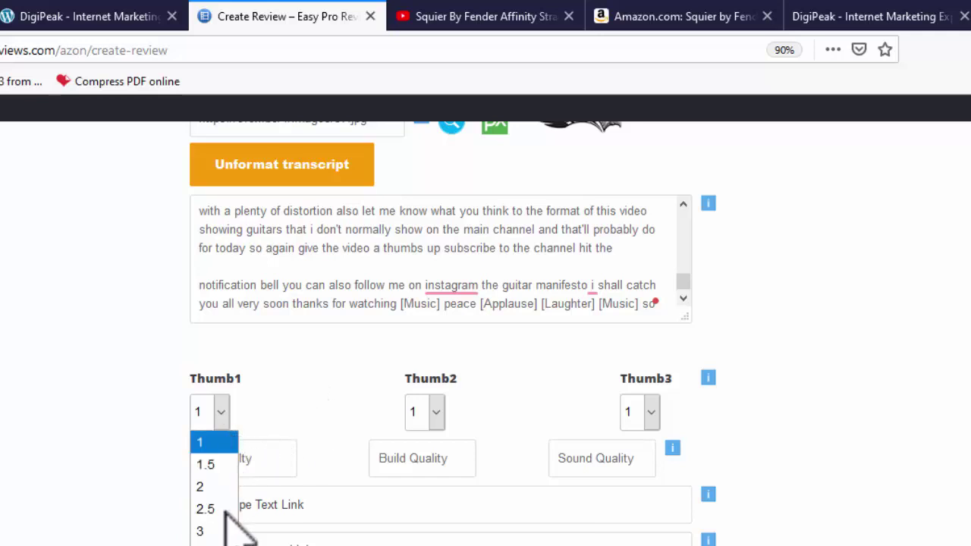
{"action": "left_click", "coordinate": [216, 545]}
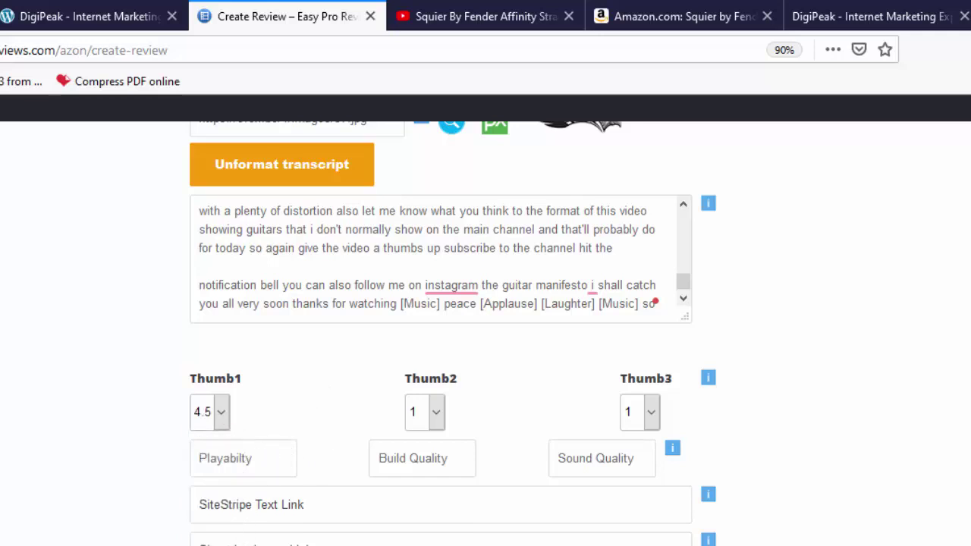
{"action": "left_click", "coordinate": [436, 412]}
{"action": "left_click", "coordinate": [414, 545]}
{"action": "left_click", "coordinate": [646, 422]}
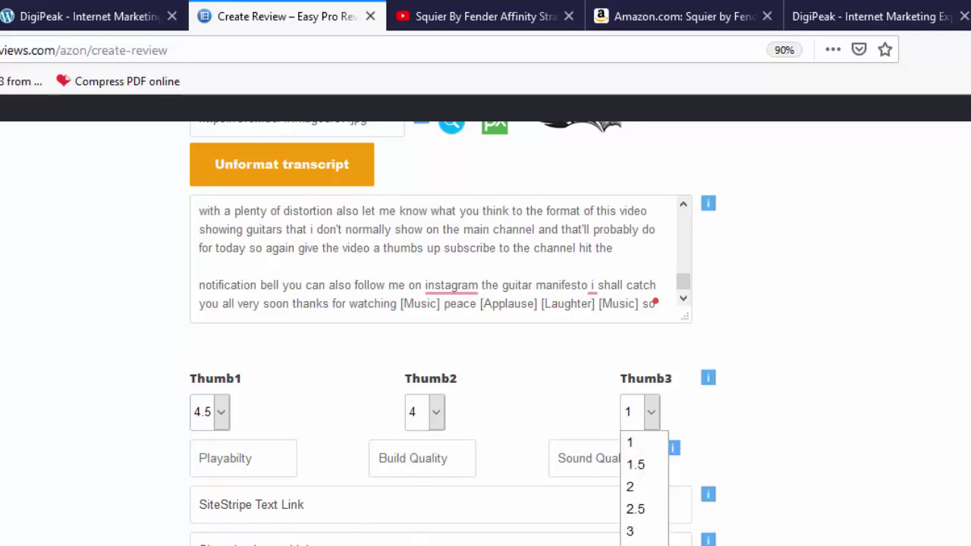
{"action": "left_click", "coordinate": [634, 545]}
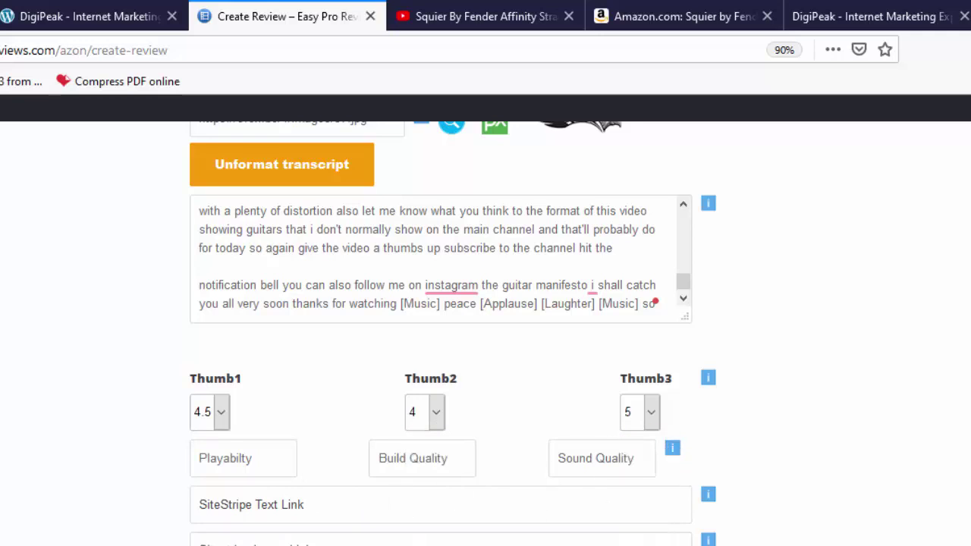
{"action": "left_click", "coordinate": [336, 504]}
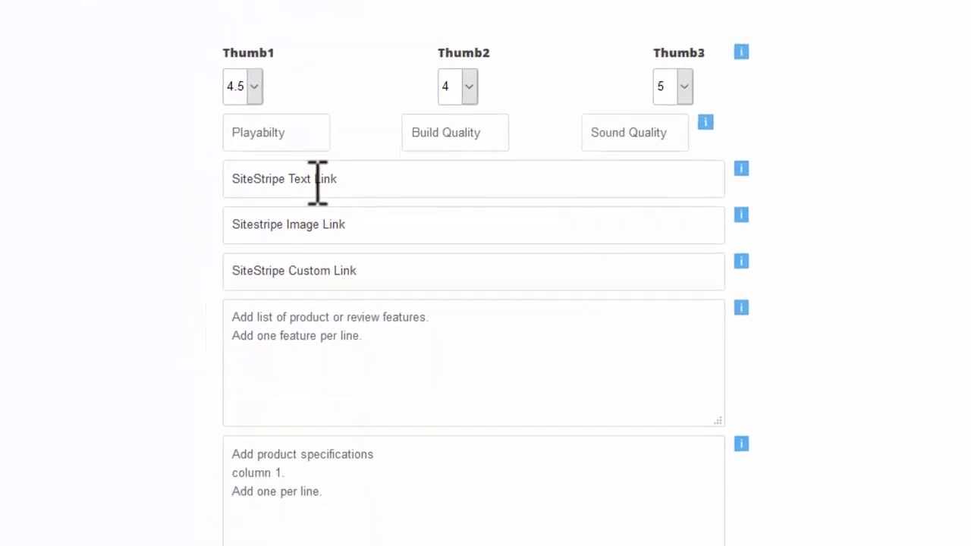
{"action": "left_click", "coordinate": [326, 205]}
{"action": "left_click", "coordinate": [332, 247]}
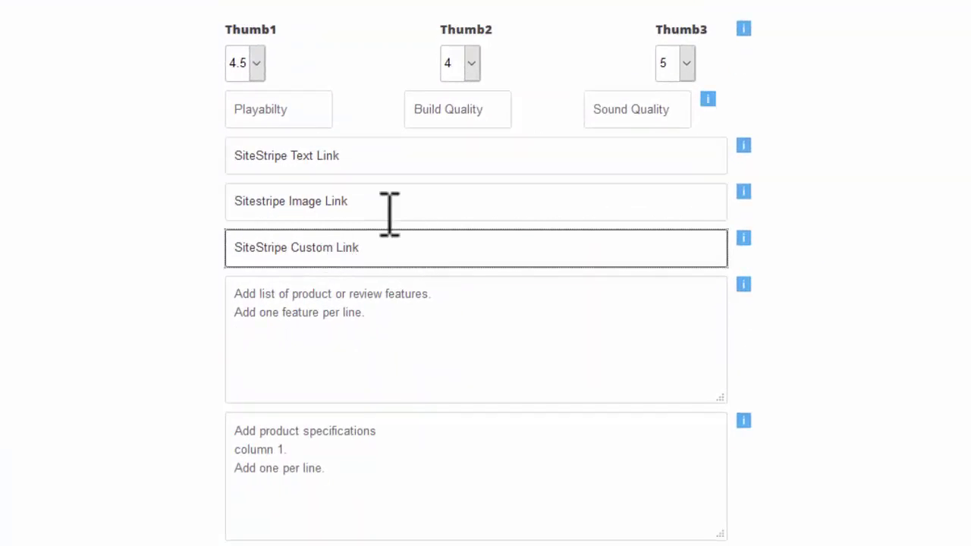
{"action": "left_click", "coordinate": [345, 159]}
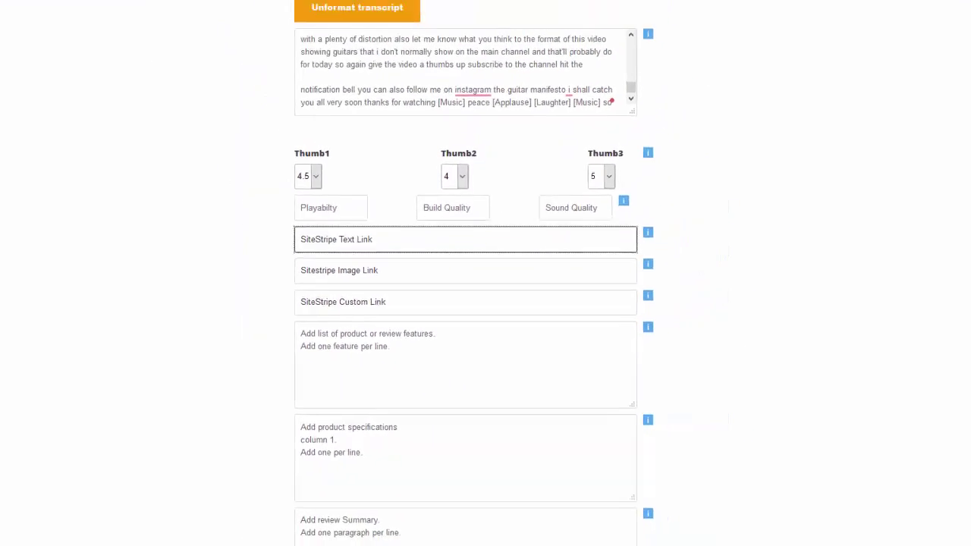
Copy the short SiteStripe text link from the guitar's Amazon page and paste it into the review form's SiteStripe Text Link field.
{"action": "left_click", "coordinate": [568, 10]}
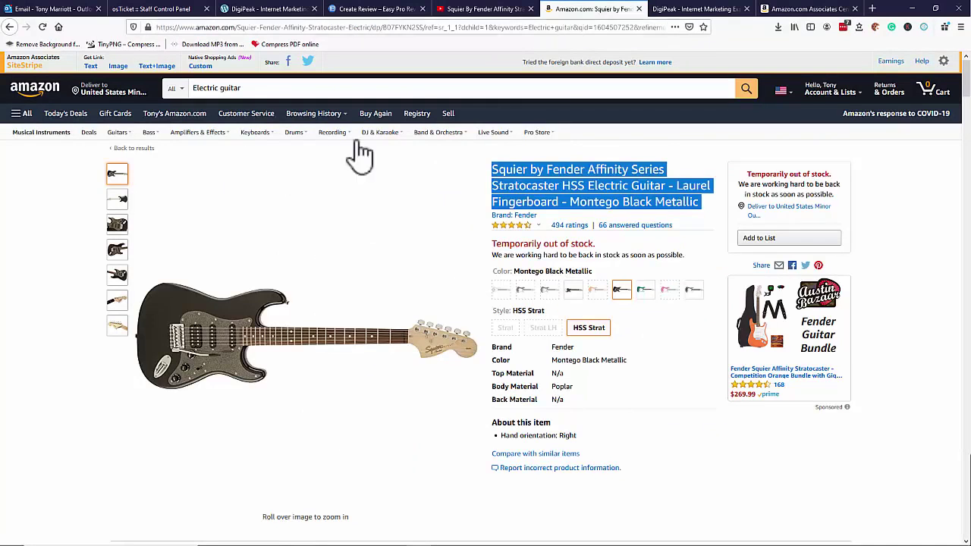
{"action": "left_click", "coordinate": [91, 67]}
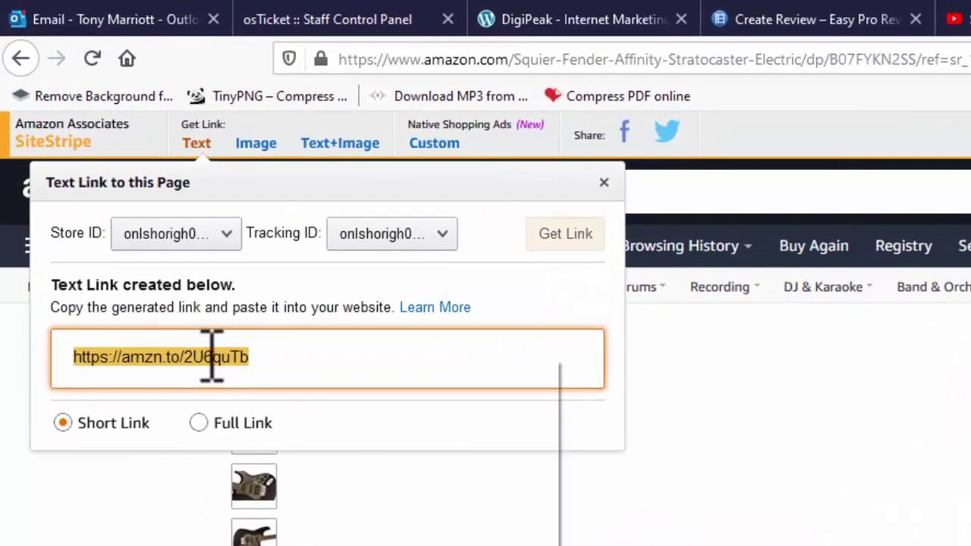
{"action": "right_click", "coordinate": [207, 355]}
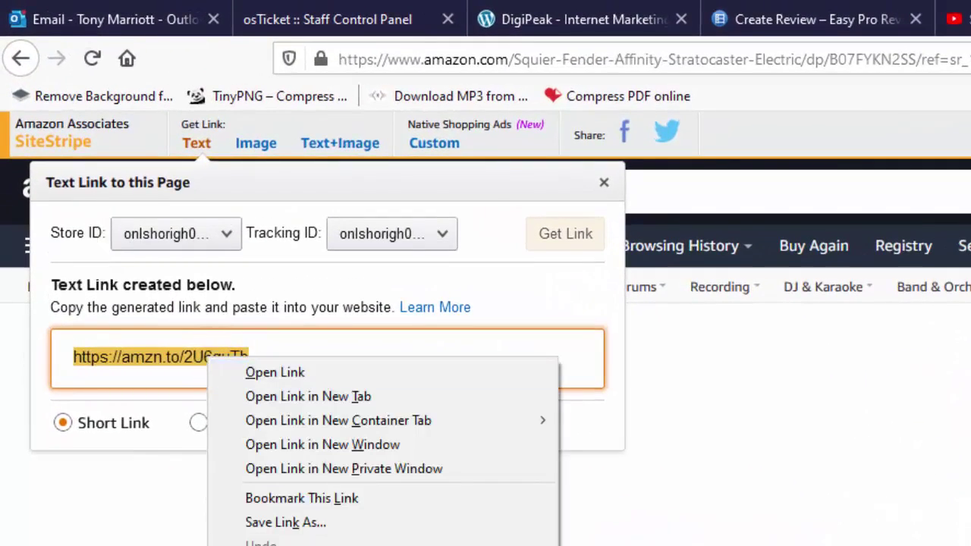
{"action": "left_click", "coordinate": [258, 545]}
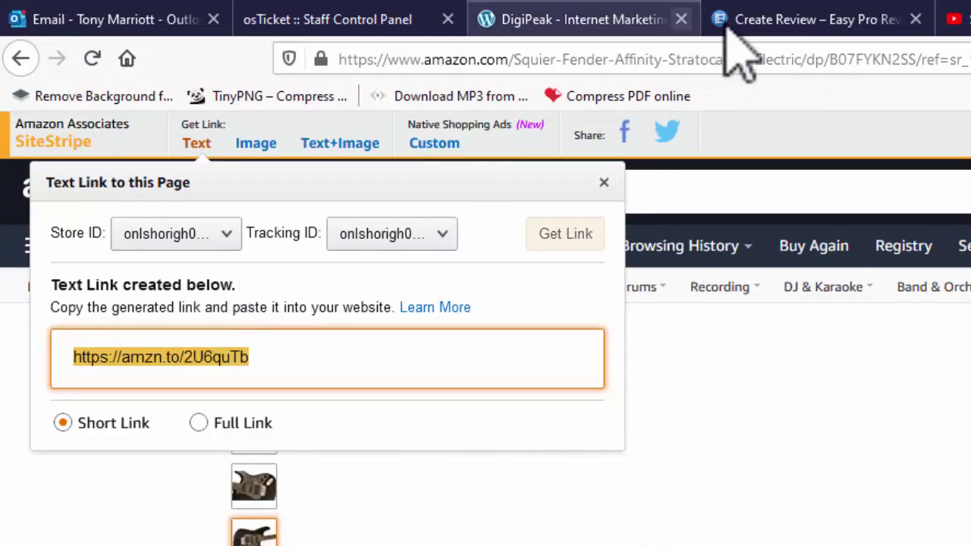
{"action": "left_click", "coordinate": [781, 21]}
{"action": "right_click", "coordinate": [602, 427]}
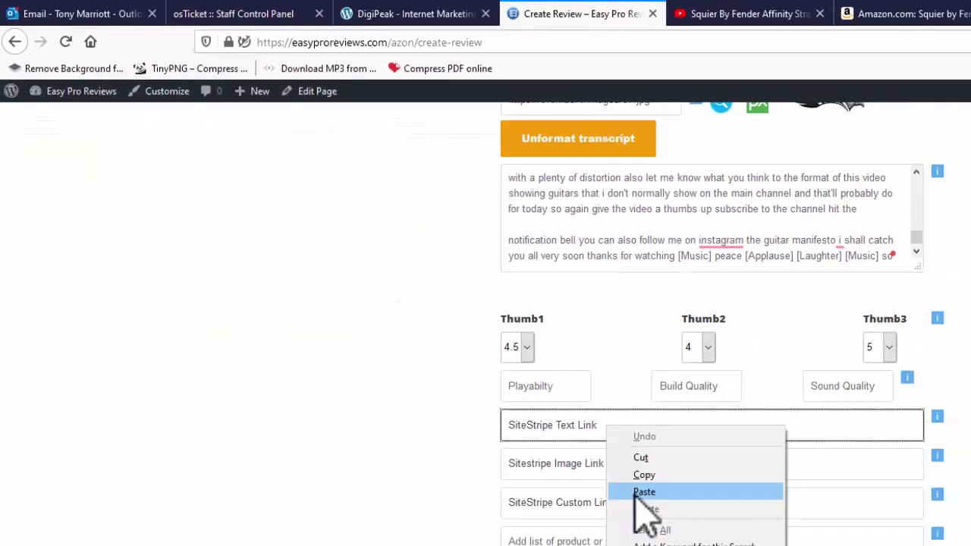
{"action": "left_click", "coordinate": [639, 492]}
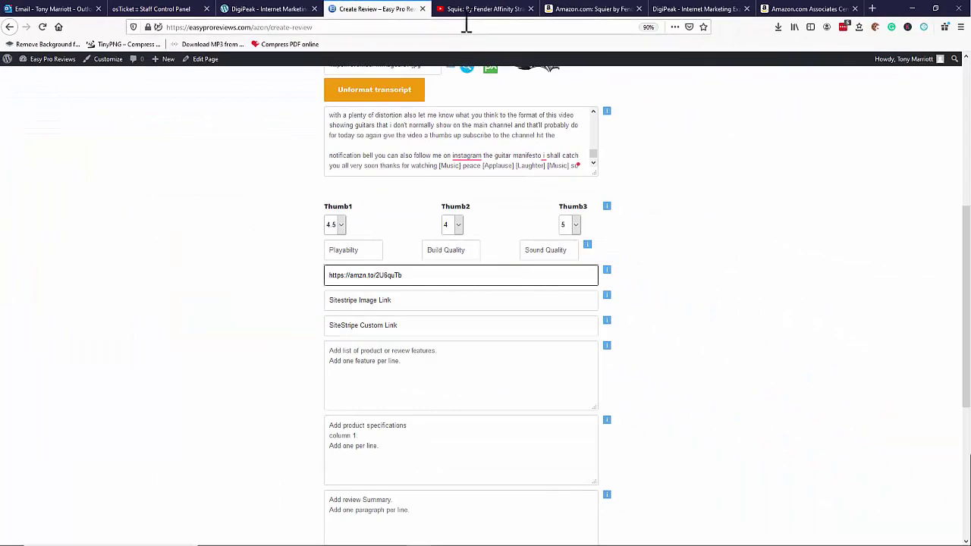
Copy the Large SiteStripe image link code from the Amazon page and paste it into the review form's Sitestripe Image Link field.
{"action": "left_click", "coordinate": [576, 9]}
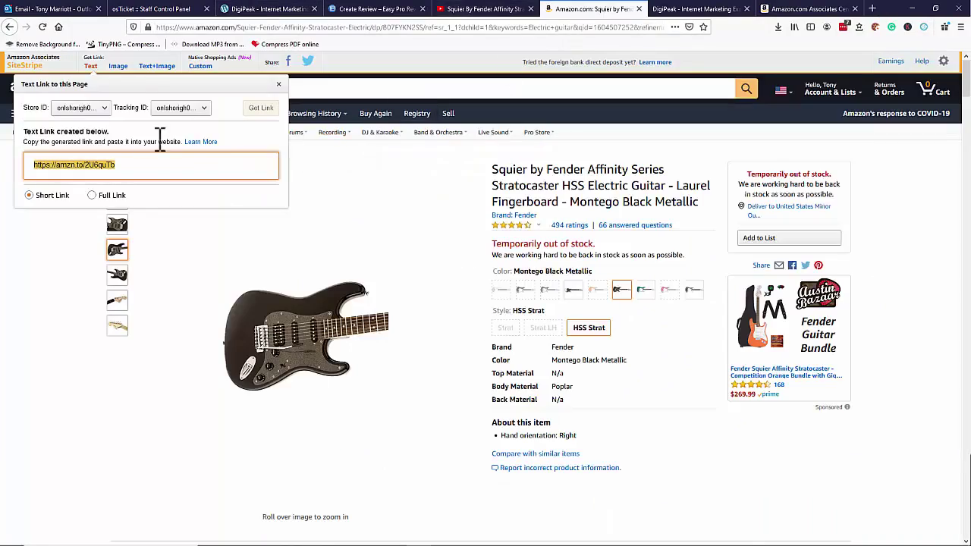
{"action": "left_click", "coordinate": [121, 67]}
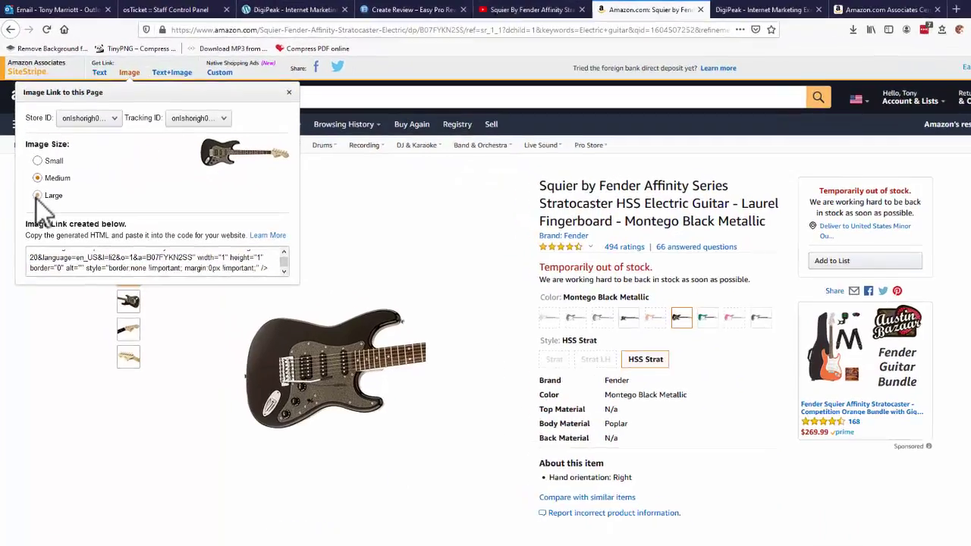
{"action": "left_click", "coordinate": [37, 195]}
{"action": "right_click", "coordinate": [99, 264]}
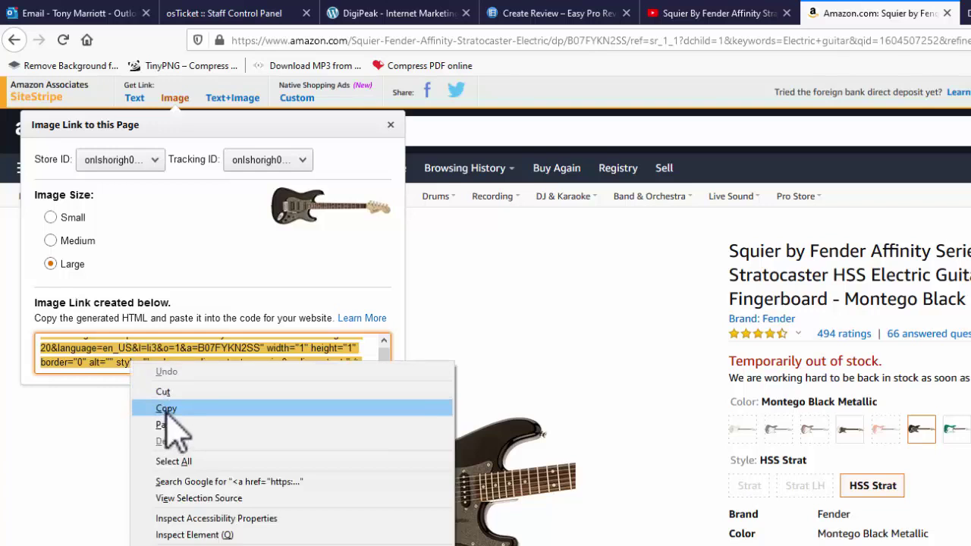
{"action": "left_click", "coordinate": [168, 410]}
{"action": "left_click", "coordinate": [527, 15]}
{"action": "right_click", "coordinate": [533, 448]}
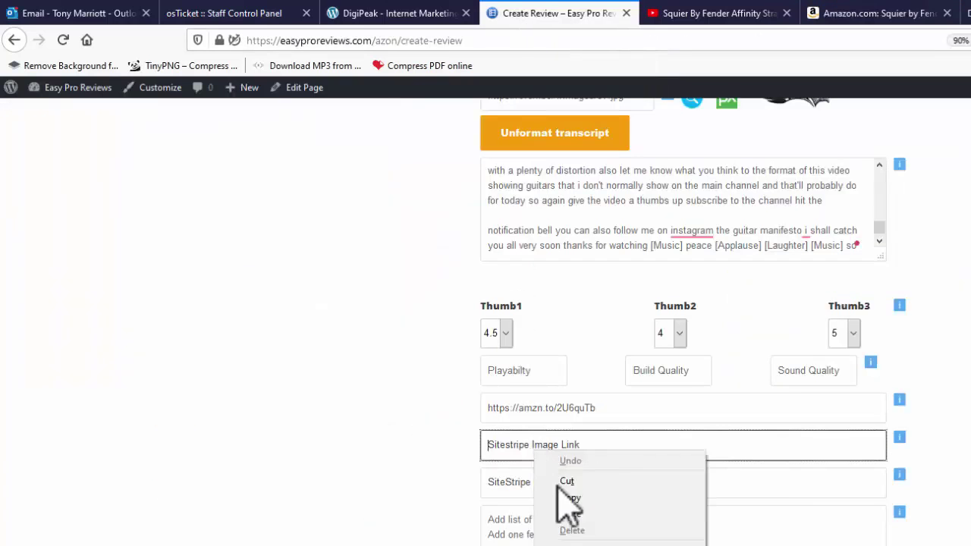
{"action": "left_click", "coordinate": [574, 514]}
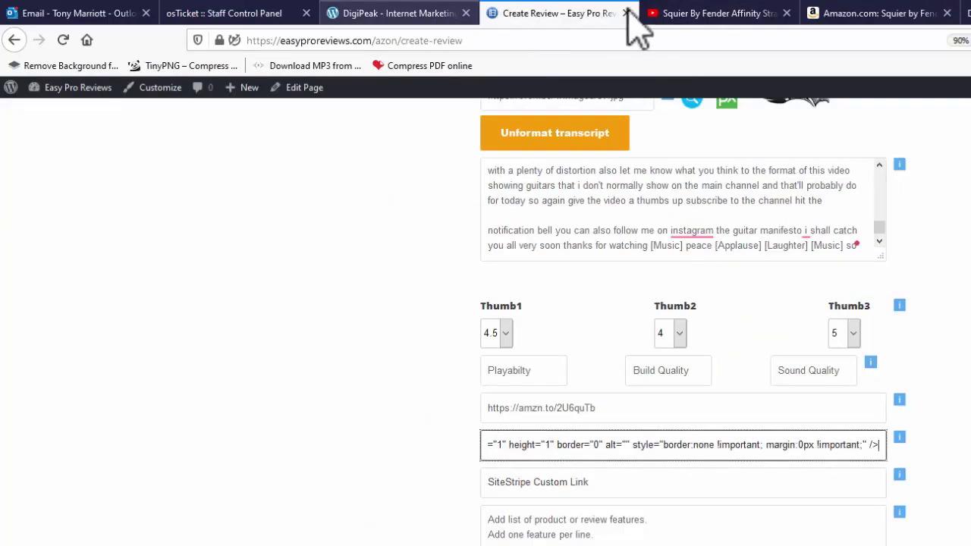
Copy the Custom native shopping ad code from the guitar's Amazon page and paste it into the review form's SiteStripe Custom Link field.
{"action": "left_click", "coordinate": [824, 16]}
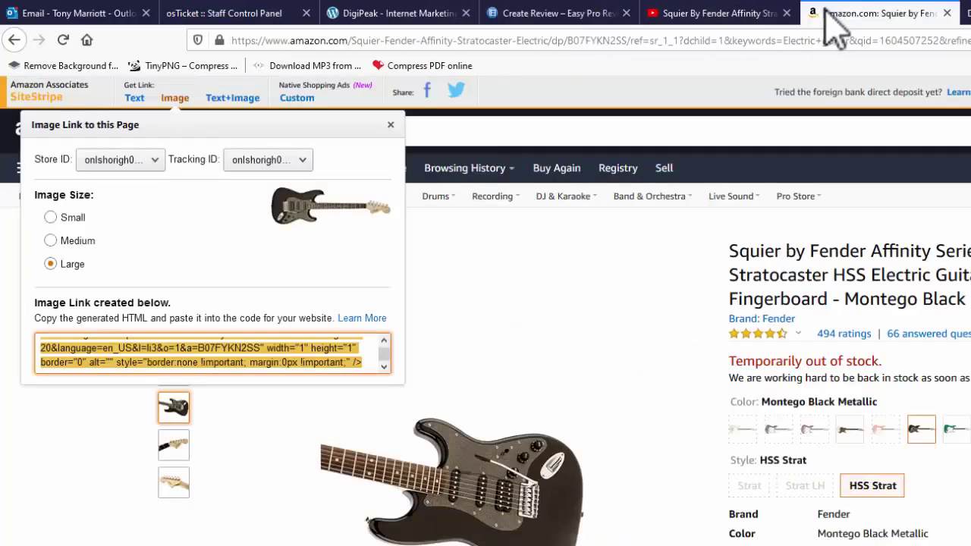
{"action": "left_click", "coordinate": [296, 98]}
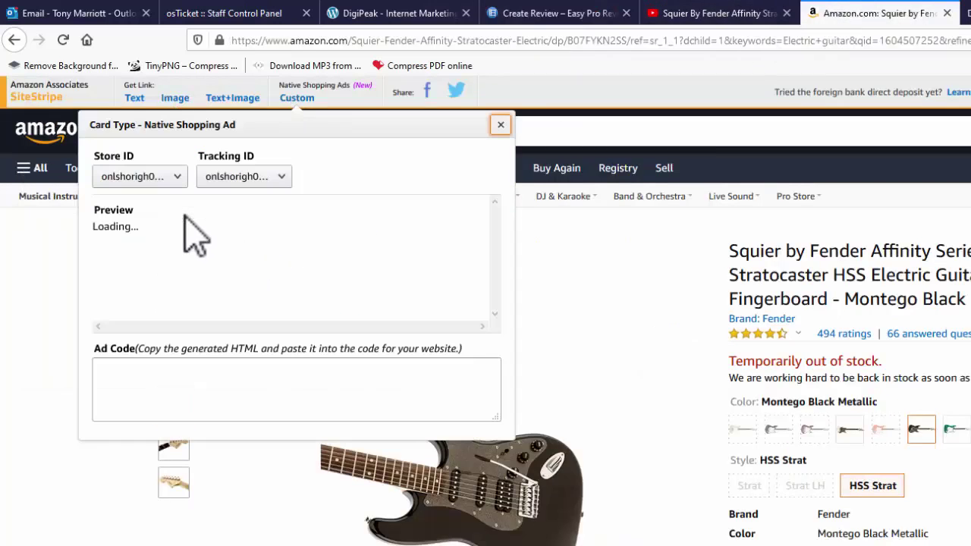
{"action": "left_click", "coordinate": [196, 383]}
{"action": "right_click", "coordinate": [196, 387]}
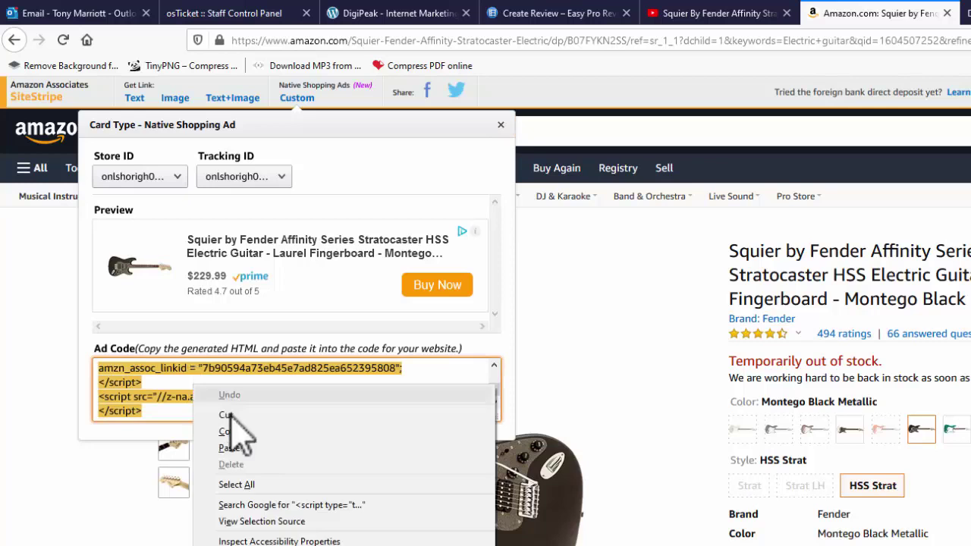
{"action": "left_click", "coordinate": [235, 431]}
{"action": "left_click", "coordinate": [531, 16]}
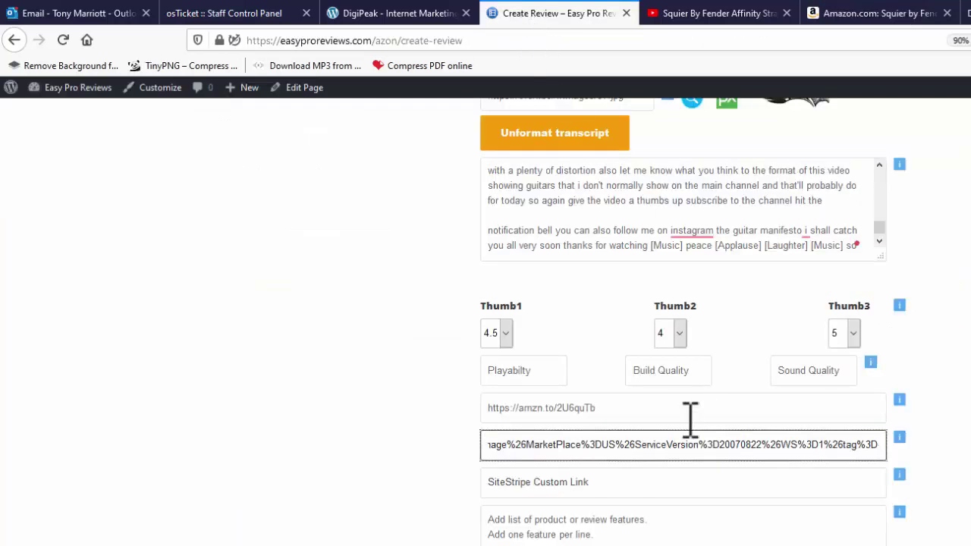
{"action": "right_click", "coordinate": [577, 487]}
{"action": "left_click", "coordinate": [614, 544]}
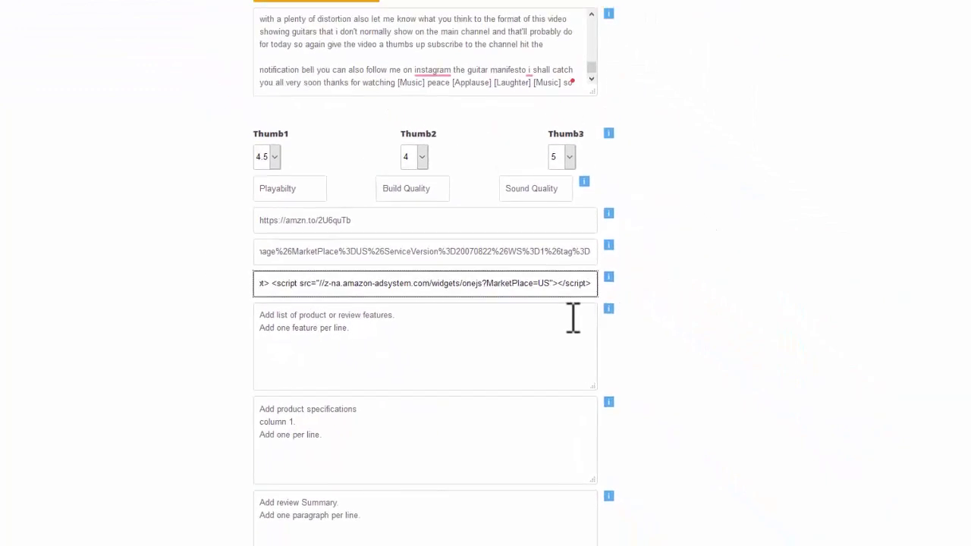
Copy the full guitar title from the review form and search Google for it in a new browser tab.
{"action": "left_click", "coordinate": [574, 318]}
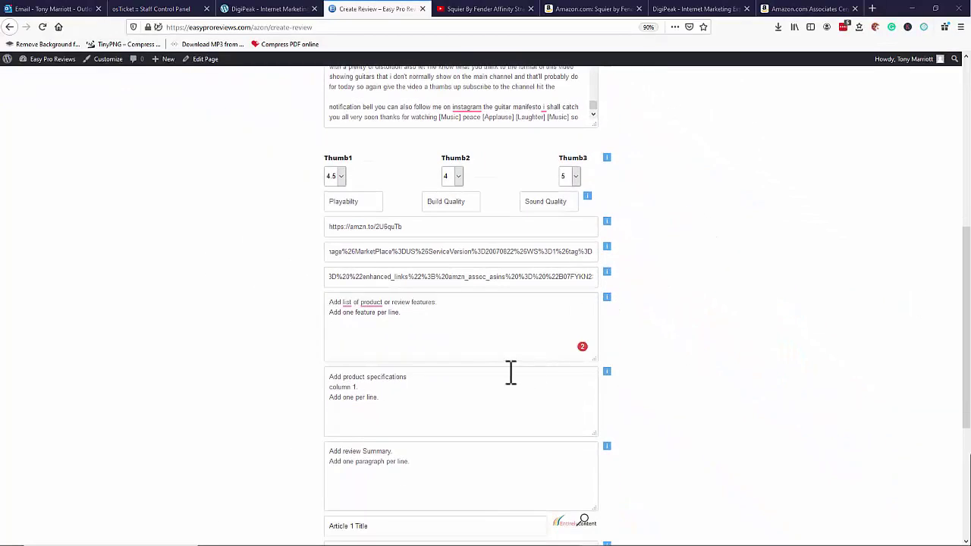
{"action": "mouse_move", "coordinate": [384, 301]}
{"action": "scroll", "coordinate": [531, 226], "scroll_direction": "up", "scroll_amount": 5}
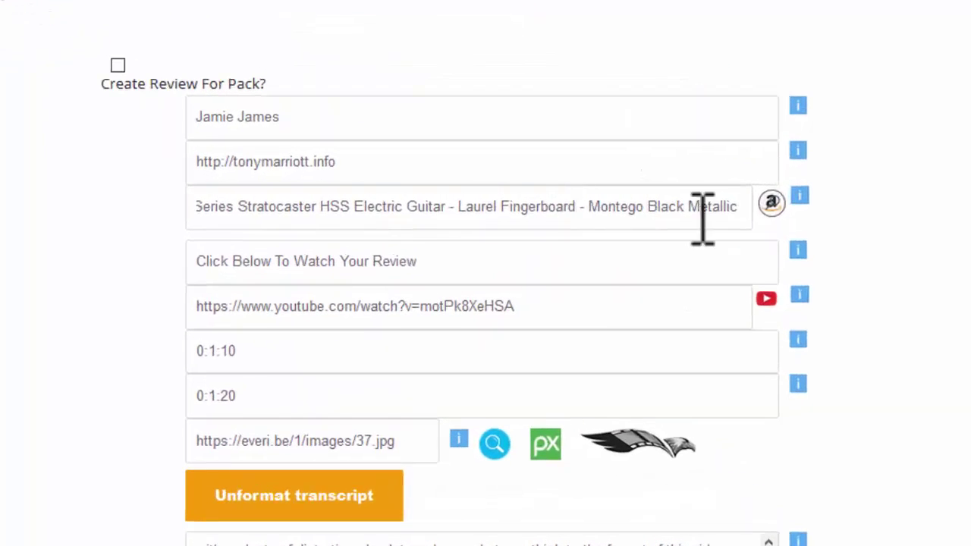
{"action": "left_click_drag", "start_coordinate": [702, 219], "coordinate": [177, 201]}
{"action": "right_click", "coordinate": [208, 210]}
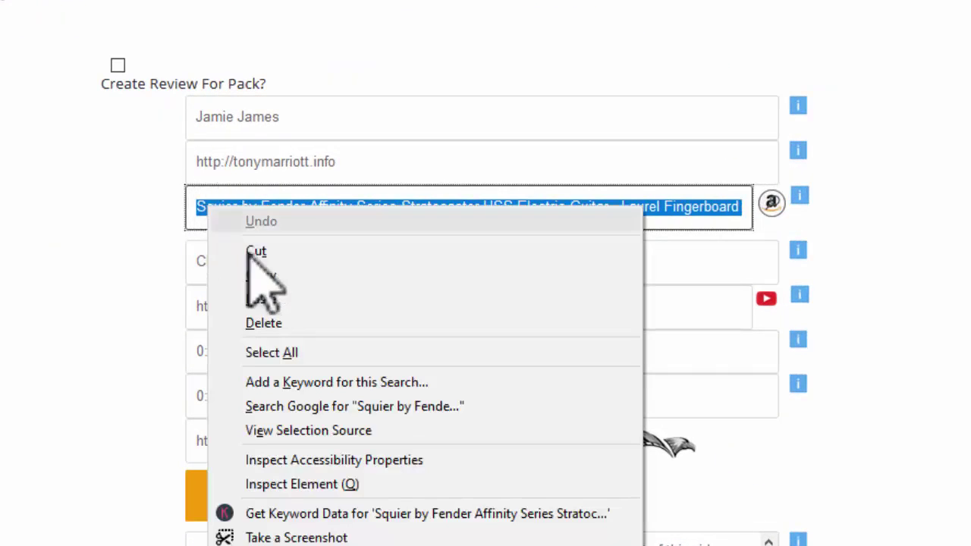
{"action": "left_click", "coordinate": [269, 276]}
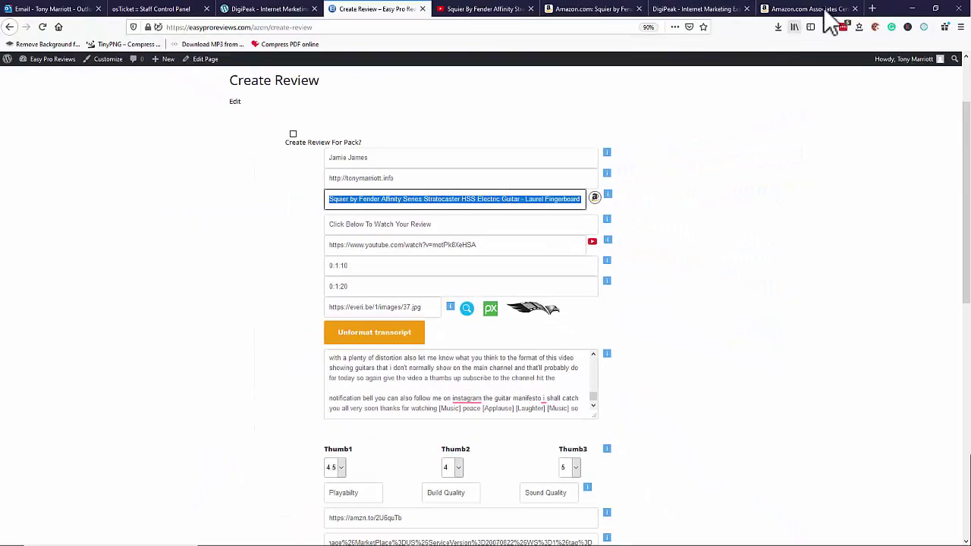
{"action": "left_click", "coordinate": [872, 8]}
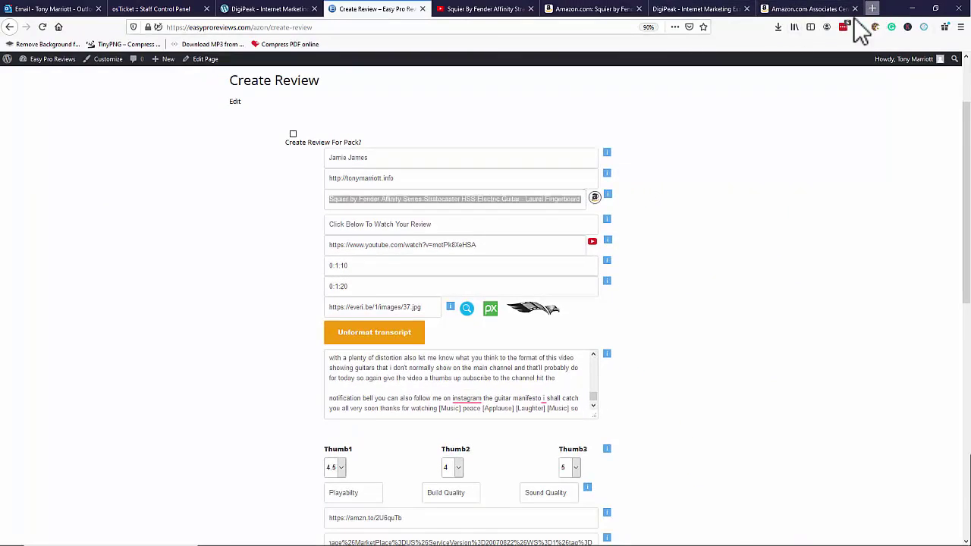
{"action": "right_click", "coordinate": [390, 101]}
{"action": "left_click", "coordinate": [412, 141]}
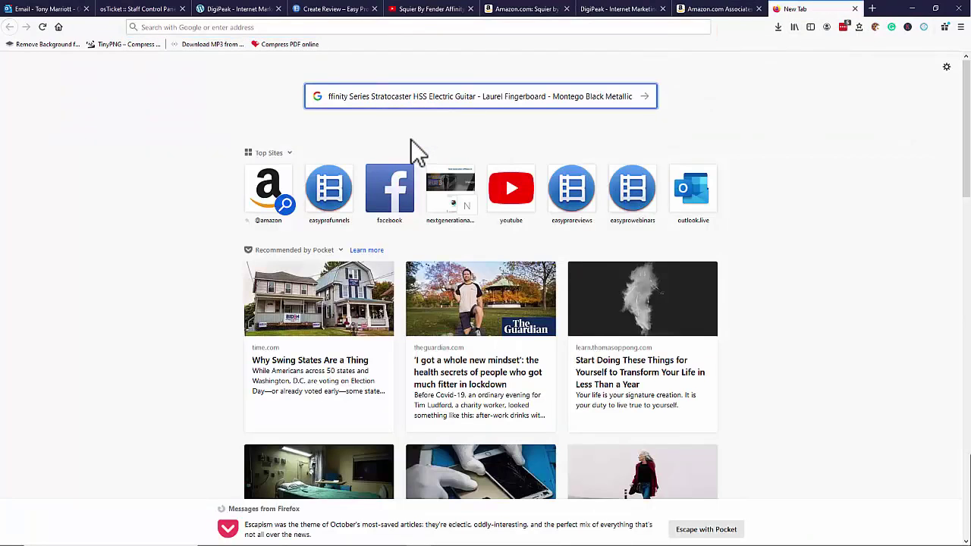
{"action": "key", "text": "Return"}
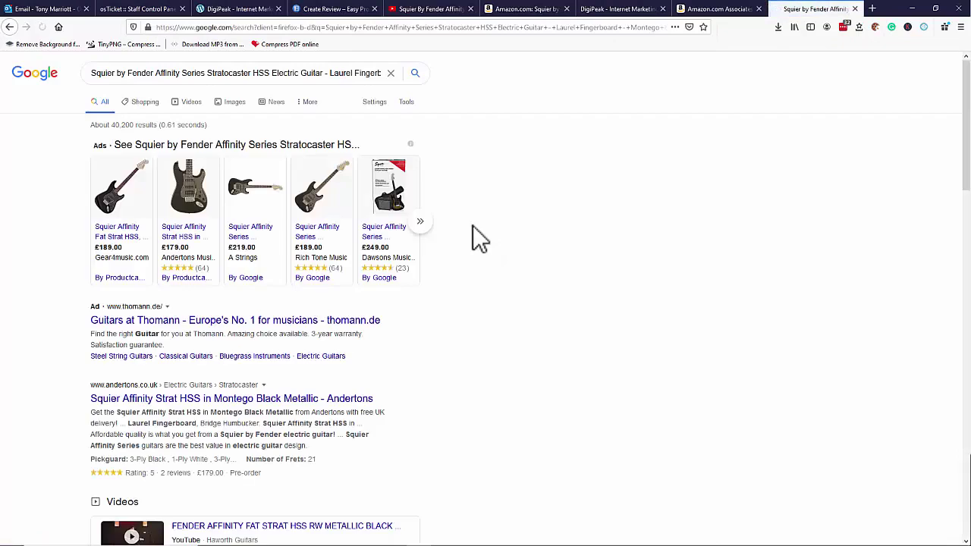
Open the shop.fender.com search result for the Affinity Series Stratocaster HSS and find its Features list.
{"action": "scroll", "coordinate": [374, 247], "scroll_direction": "down", "scroll_amount": 5}
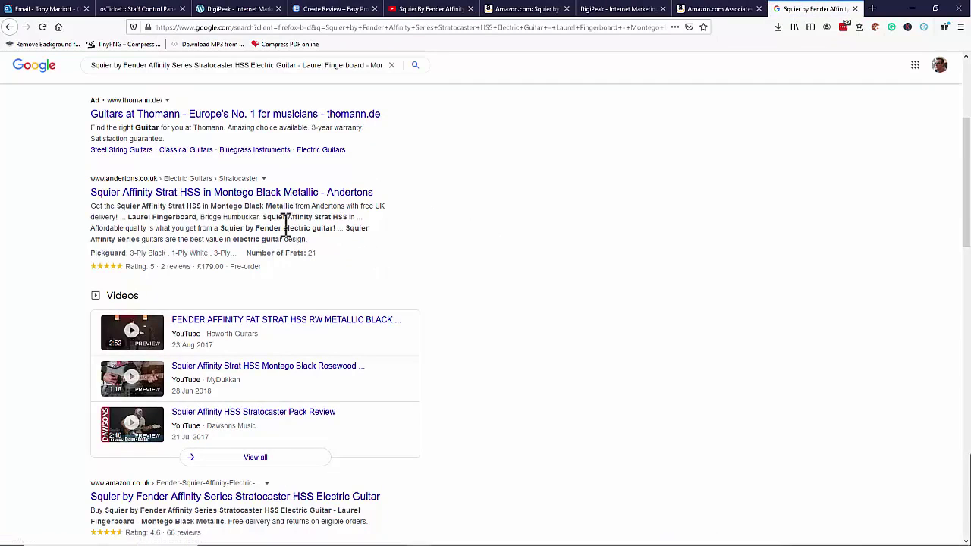
{"action": "scroll", "coordinate": [288, 238], "scroll_direction": "down", "scroll_amount": 3}
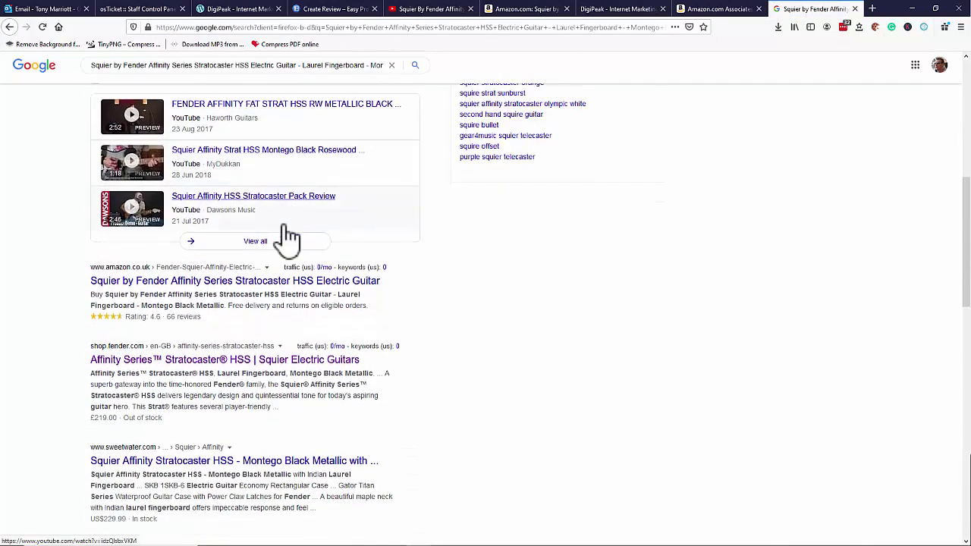
{"action": "scroll", "coordinate": [227, 240], "scroll_direction": "down", "scroll_amount": 1}
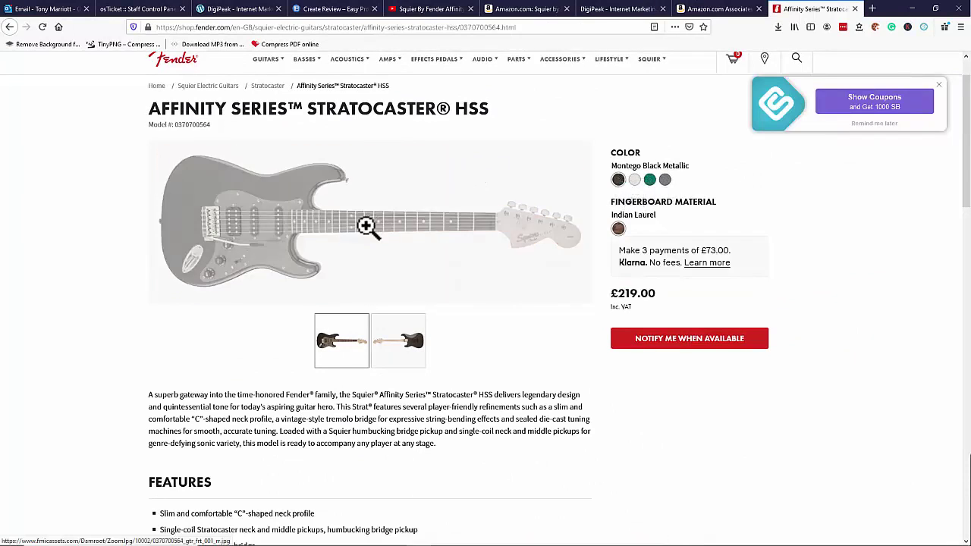
{"action": "scroll", "coordinate": [428, 256], "scroll_direction": "down", "scroll_amount": 1}
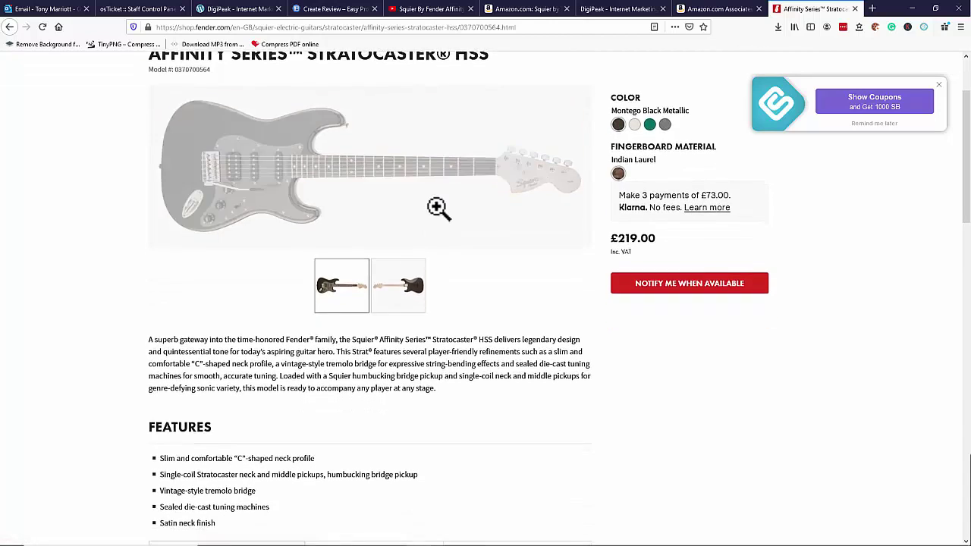
{"action": "scroll", "coordinate": [439, 204], "scroll_direction": "down", "scroll_amount": 5}
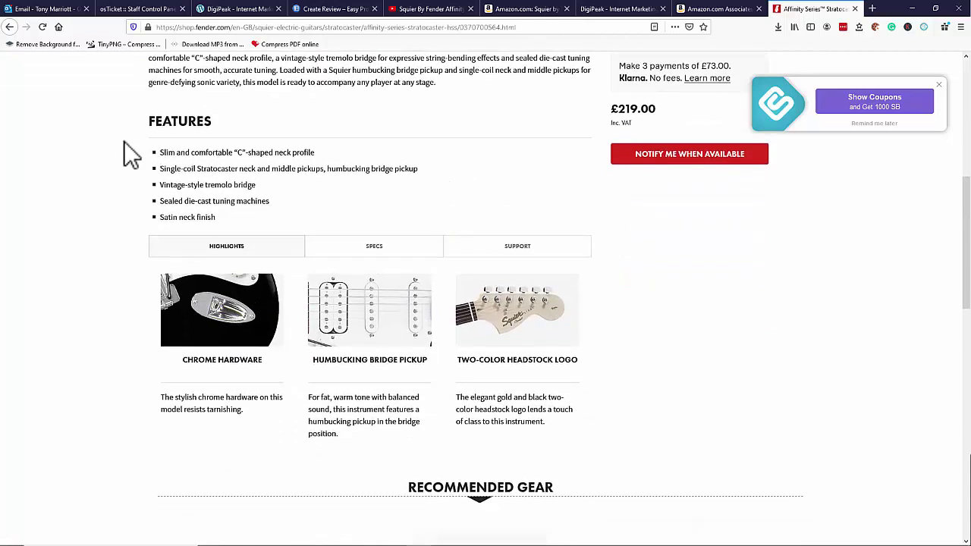
Copy the Features bullet list from the Fender page and paste it over the placeholder in the review form's product features field.
{"action": "left_click_drag", "start_coordinate": [152, 148], "coordinate": [190, 223]}
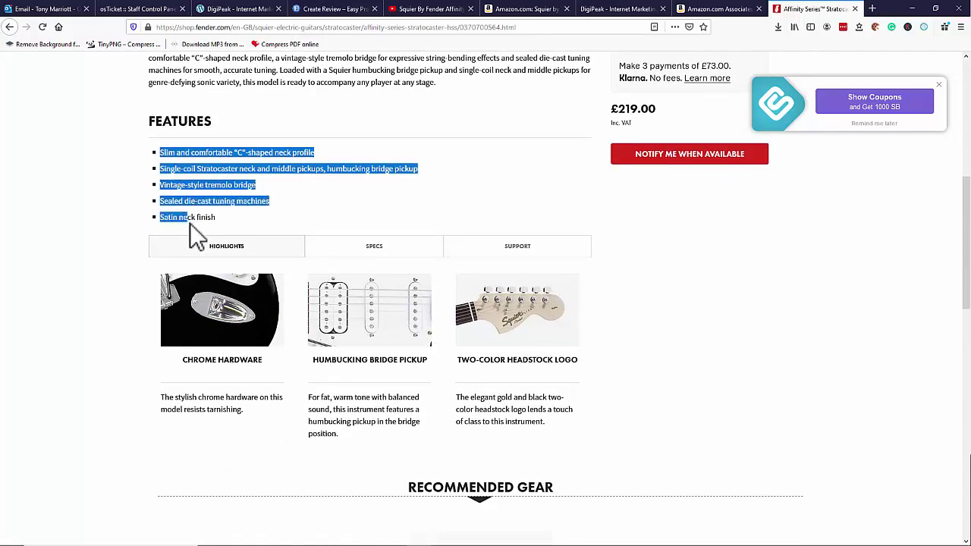
{"action": "right_click", "coordinate": [225, 190]}
{"action": "left_click", "coordinate": [252, 197]}
{"action": "left_click", "coordinate": [358, 11]}
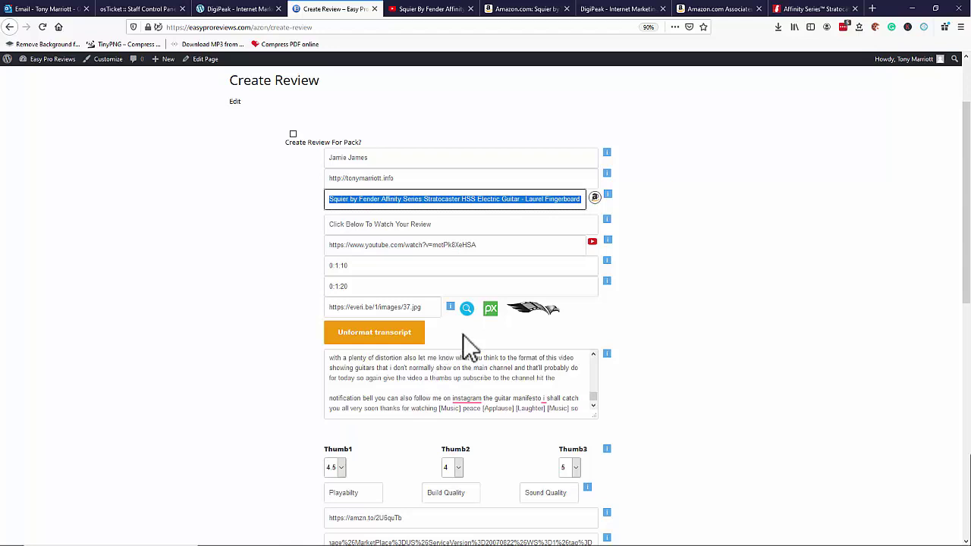
{"action": "scroll", "coordinate": [470, 347], "scroll_direction": "down", "scroll_amount": 5}
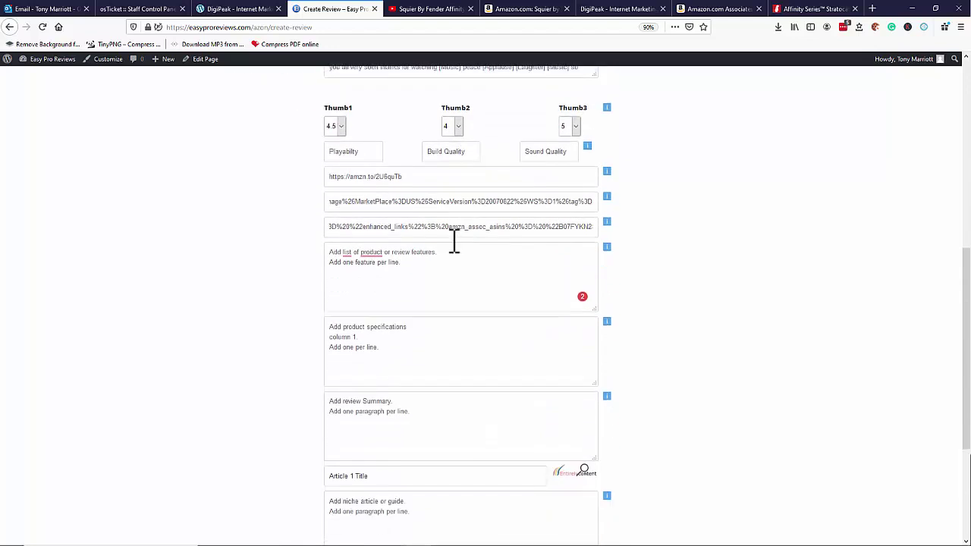
{"action": "scroll", "coordinate": [453, 243], "scroll_direction": "down", "scroll_amount": 1}
{"action": "left_click_drag", "start_coordinate": [409, 177], "coordinate": [338, 144]}
{"action": "right_click", "coordinate": [340, 157]}
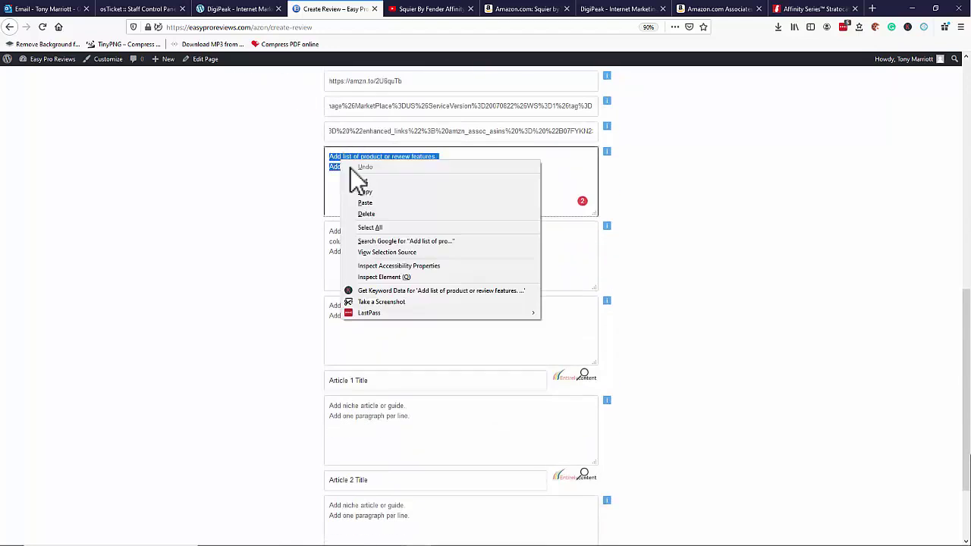
{"action": "left_click", "coordinate": [376, 202]}
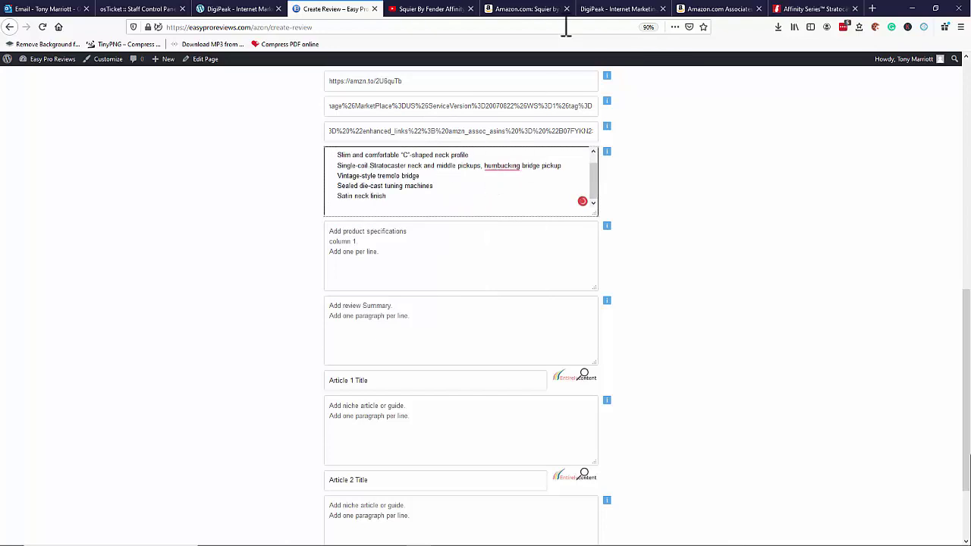
Copy the chrome hardware, humbucking bridge pickup and two-color headstock logo highlights with their descriptions from the Fender page.
{"action": "left_click", "coordinate": [791, 21]}
{"action": "scroll", "coordinate": [442, 220], "scroll_direction": "down", "scroll_amount": 2}
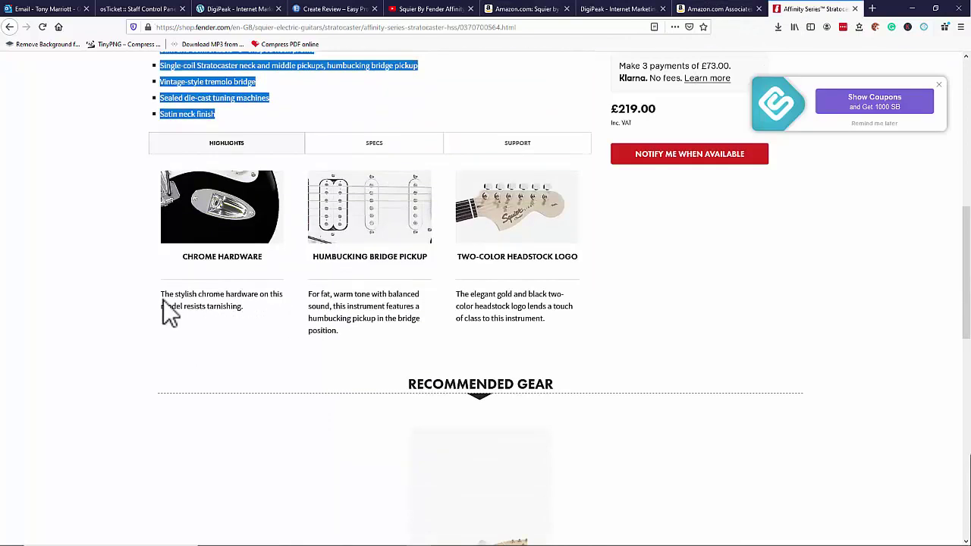
{"action": "left_click_drag", "start_coordinate": [162, 294], "coordinate": [535, 325]}
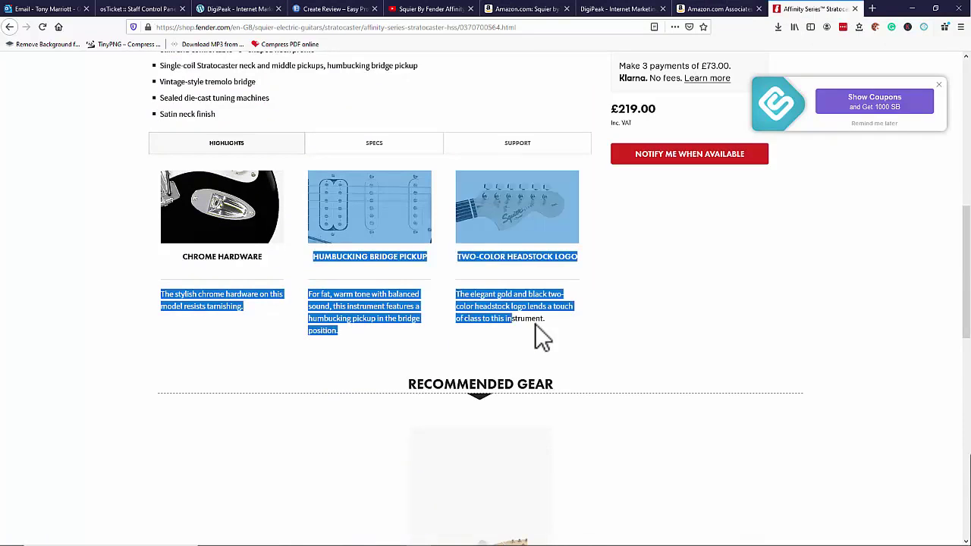
{"action": "left_click", "coordinate": [181, 253]}
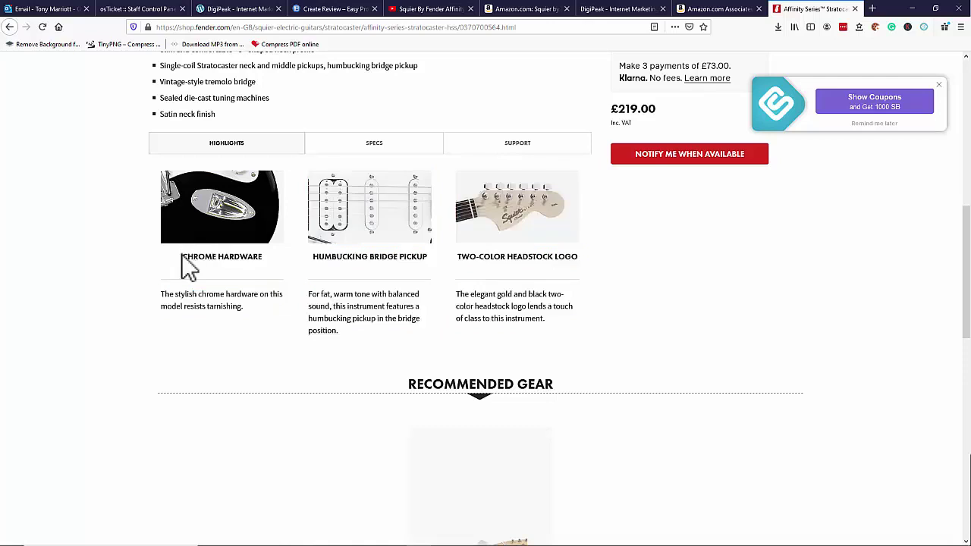
{"action": "left_click_drag", "start_coordinate": [277, 302], "coordinate": [555, 329]}
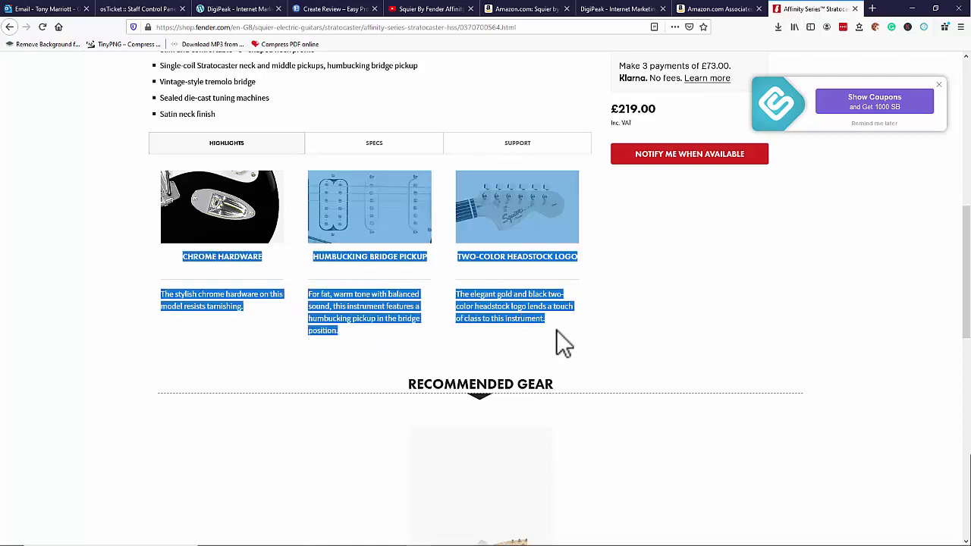
{"action": "right_click", "coordinate": [552, 300]}
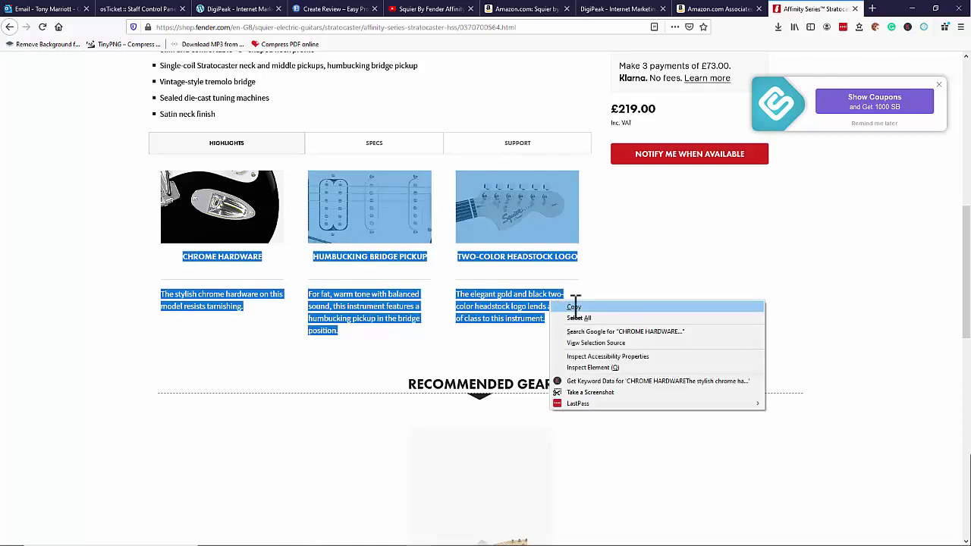
{"action": "left_click", "coordinate": [574, 307]}
Paste the copied highlights below "Satin neck finish" in the review form's features field and check the added text.
{"action": "left_click", "coordinate": [425, 9]}
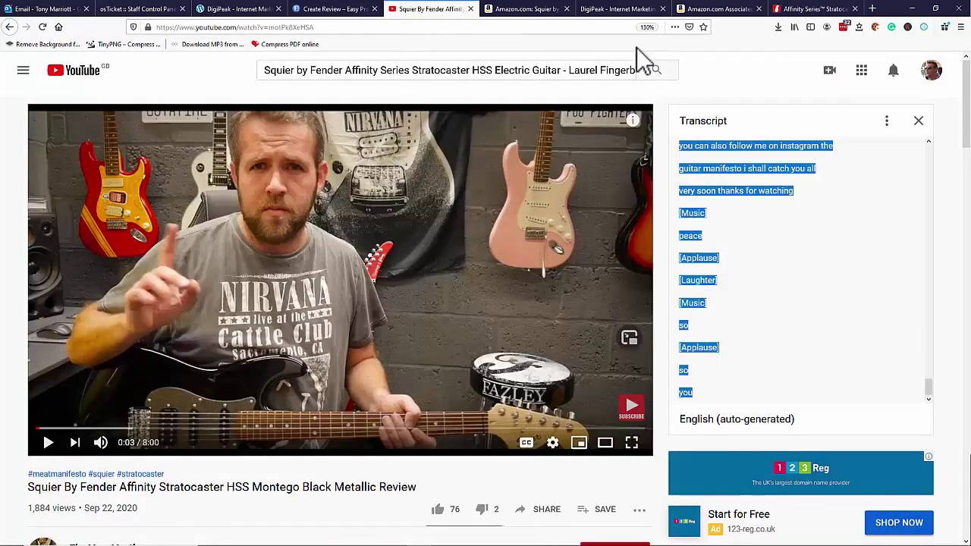
{"action": "left_click", "coordinate": [337, 9]}
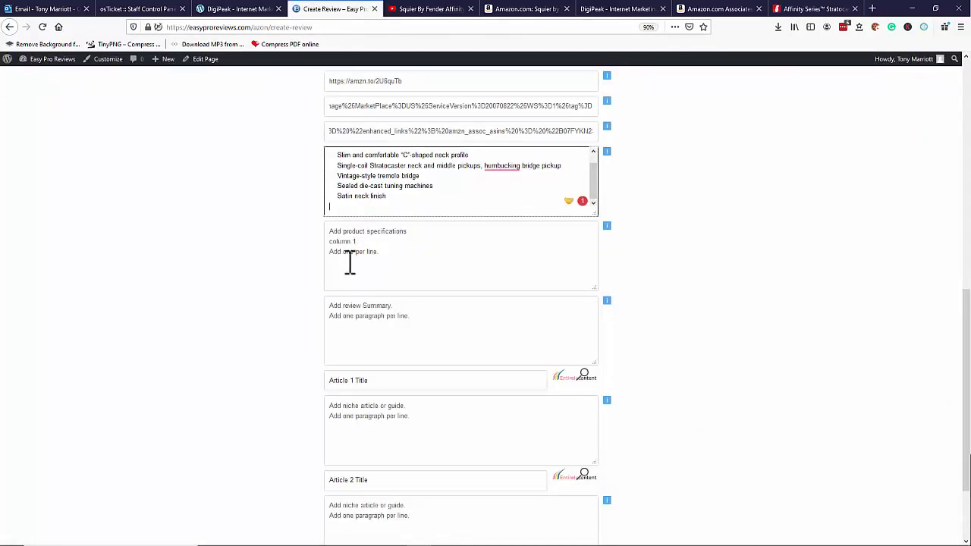
{"action": "right_click", "coordinate": [365, 206]}
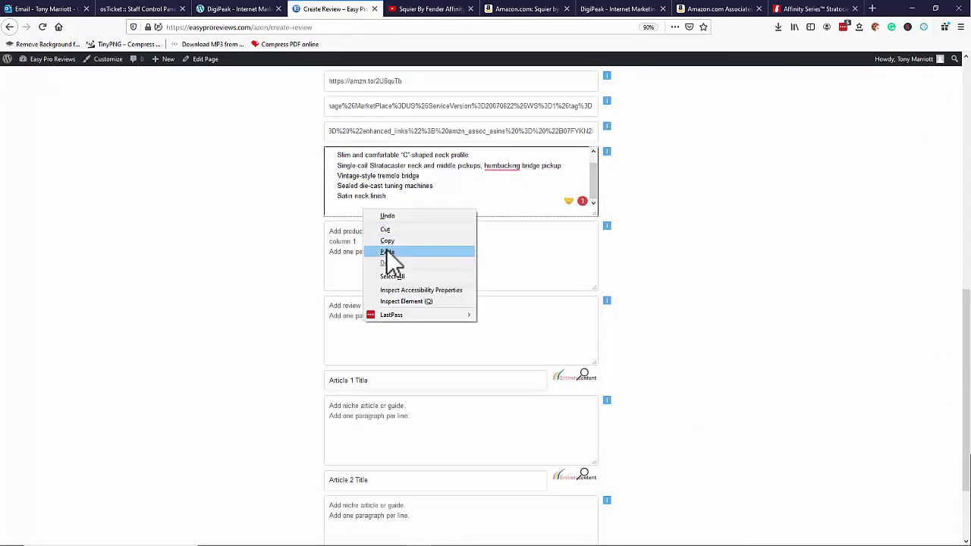
{"action": "left_click", "coordinate": [385, 249]}
{"action": "scroll", "coordinate": [442, 173], "scroll_direction": "up", "scroll_amount": 3}
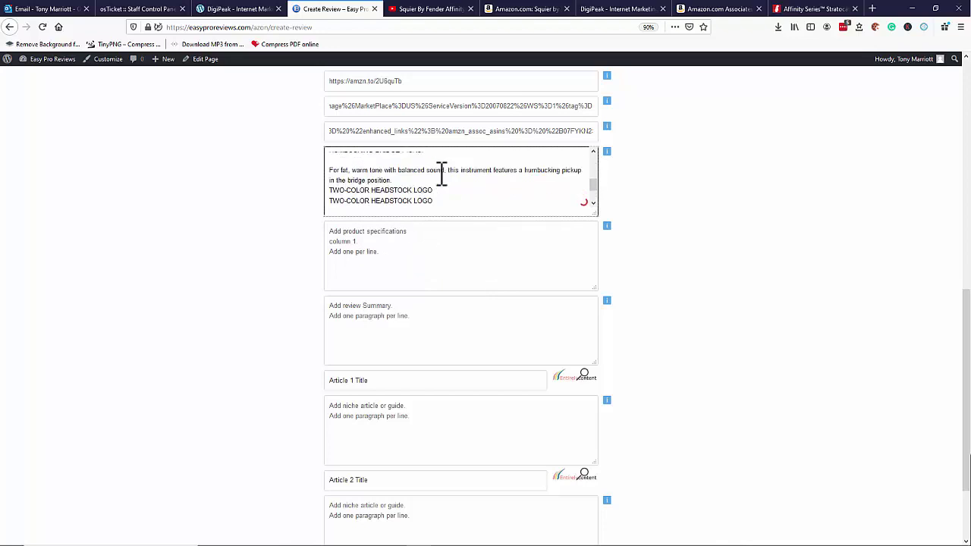
{"action": "scroll", "coordinate": [486, 186], "scroll_direction": "down", "scroll_amount": 3}
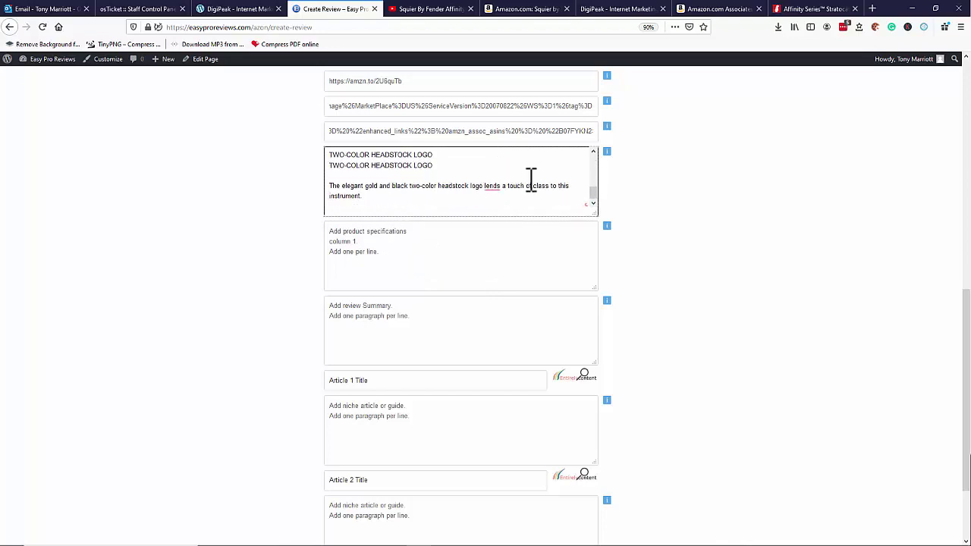
Show the guitar's specs on the Fender page and copy the full list from Body through Accessories.
{"action": "left_click", "coordinate": [372, 247]}
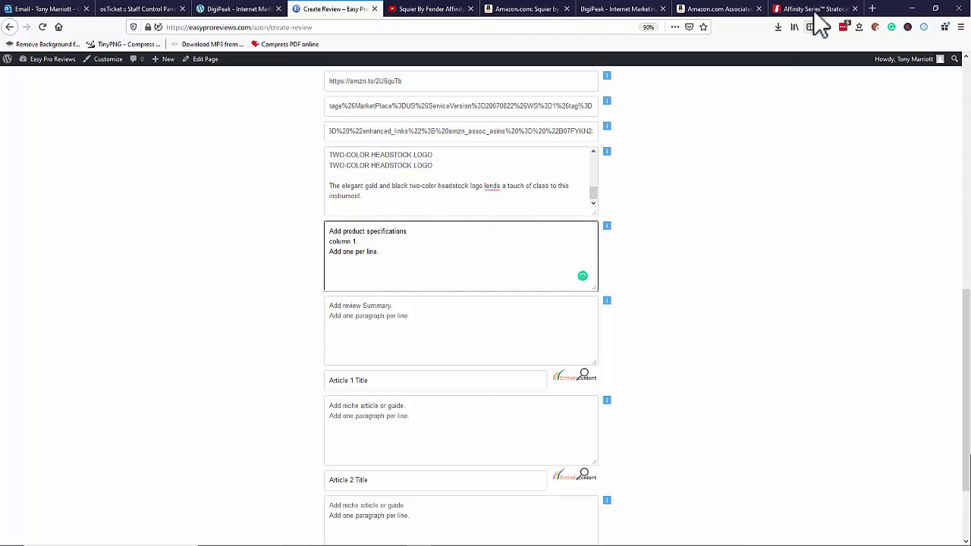
{"action": "left_click", "coordinate": [816, 11]}
{"action": "scroll", "coordinate": [357, 182], "scroll_direction": "up", "scroll_amount": 2}
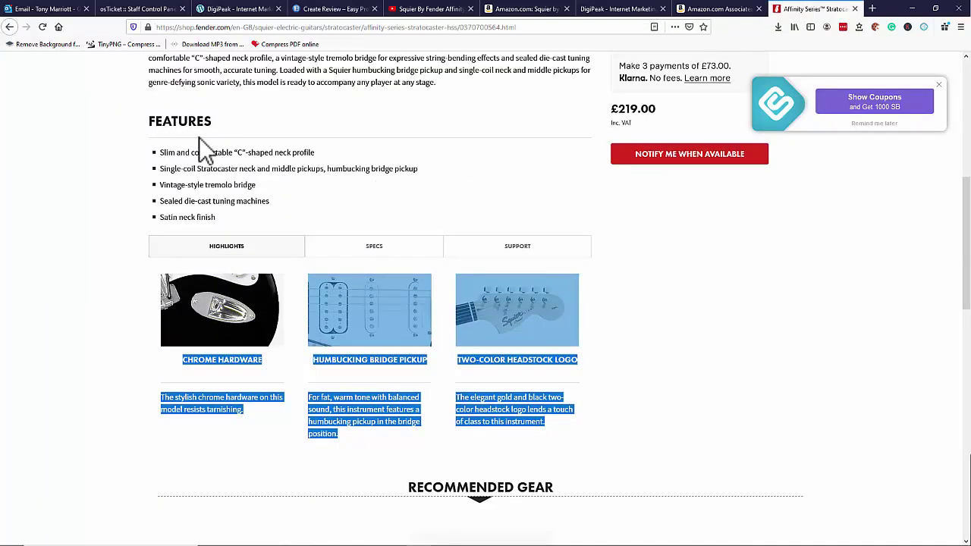
{"action": "left_click", "coordinate": [370, 251]}
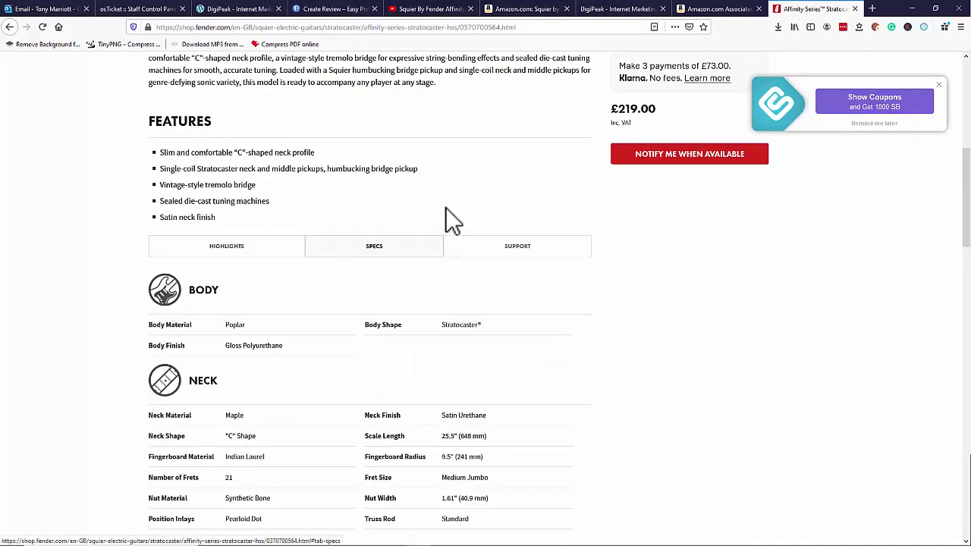
{"action": "scroll", "coordinate": [190, 186], "scroll_direction": "down", "scroll_amount": 3}
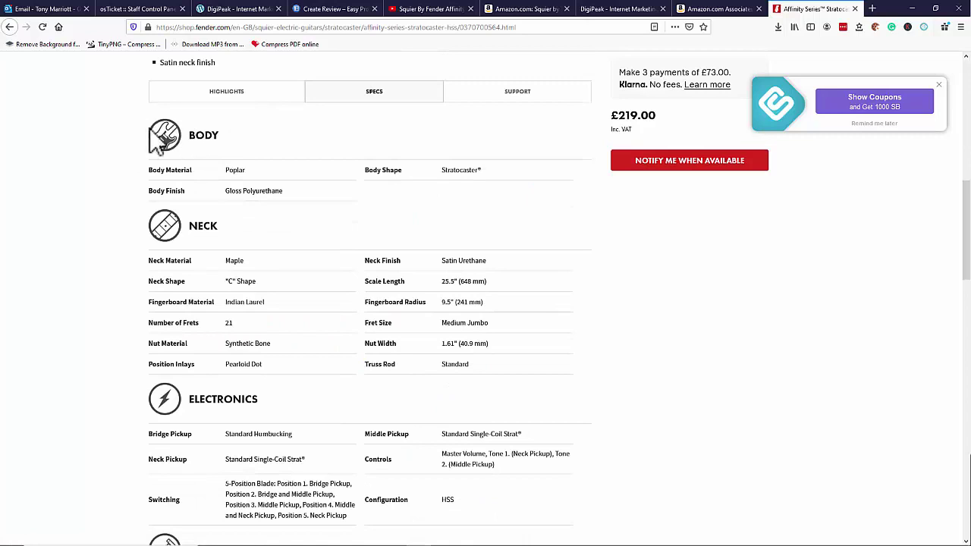
{"action": "left_click_drag", "start_coordinate": [153, 139], "coordinate": [470, 339]}
{"action": "scroll", "coordinate": [228, 345], "scroll_direction": "down", "scroll_amount": 8}
{"action": "scroll", "coordinate": [249, 331], "scroll_direction": "down", "scroll_amount": 2}
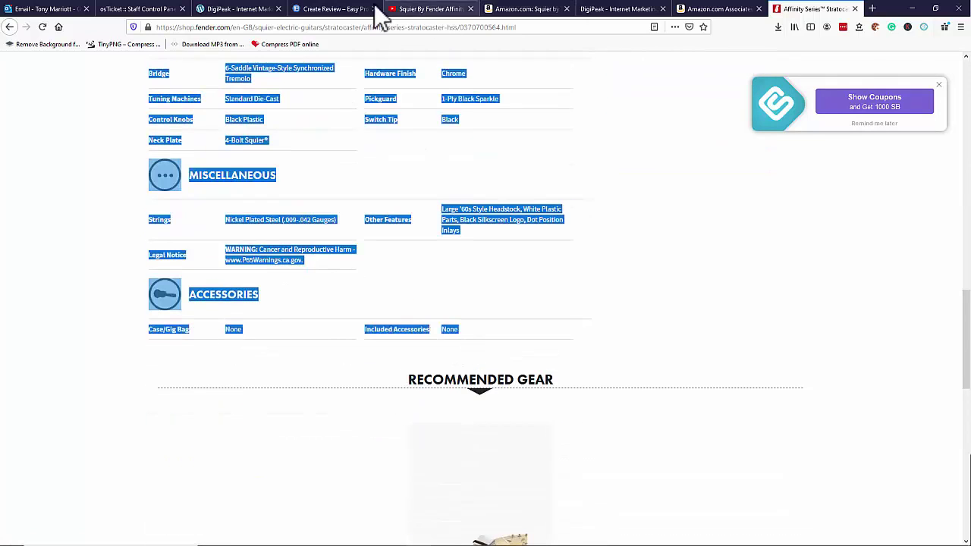
Paste the copied specs over the placeholder in the review form's product specifications field.
{"action": "left_click", "coordinate": [336, 9]}
{"action": "left_click_drag", "start_coordinate": [400, 252], "coordinate": [329, 210]}
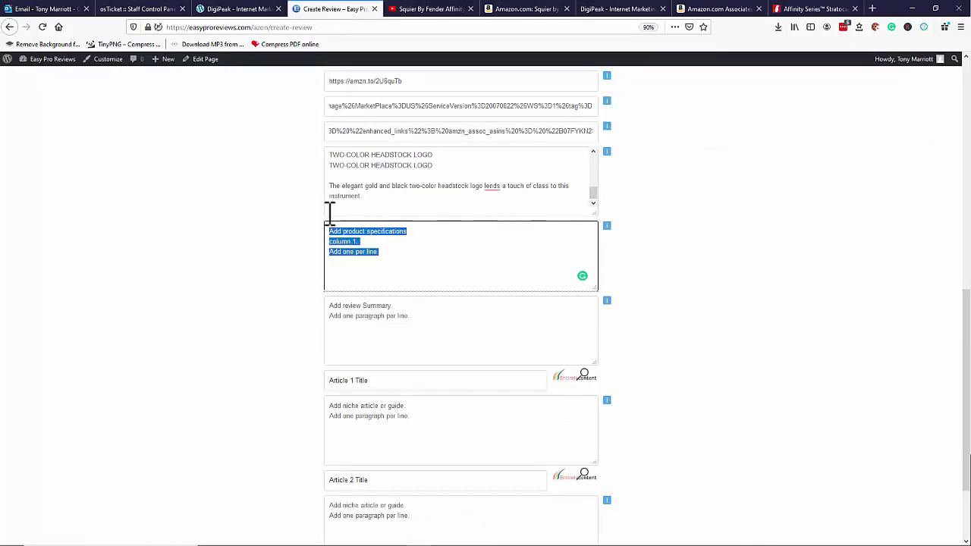
{"action": "right_click", "coordinate": [343, 231]}
{"action": "left_click", "coordinate": [369, 277]}
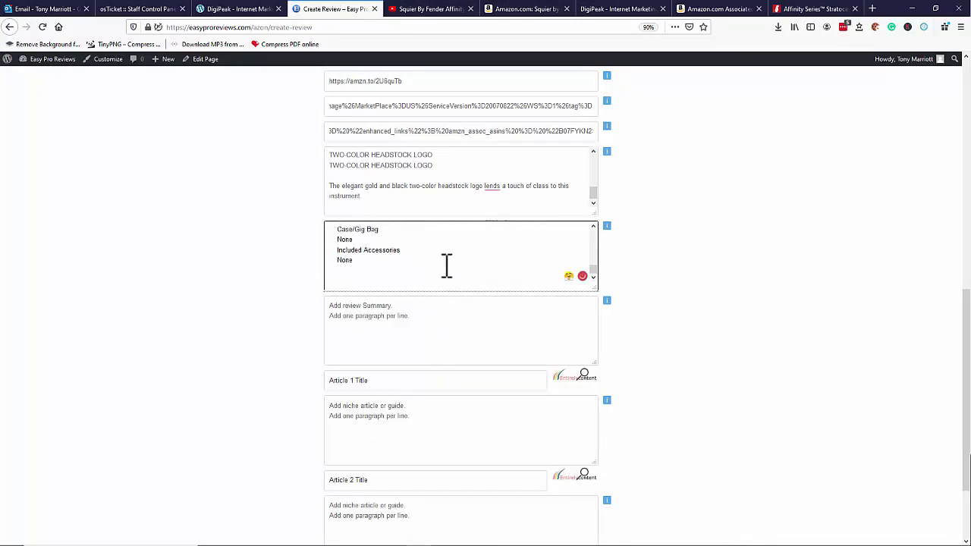
Replace the review summary placeholder with the headings PROS and CONS.
{"action": "left_click", "coordinate": [422, 314]}
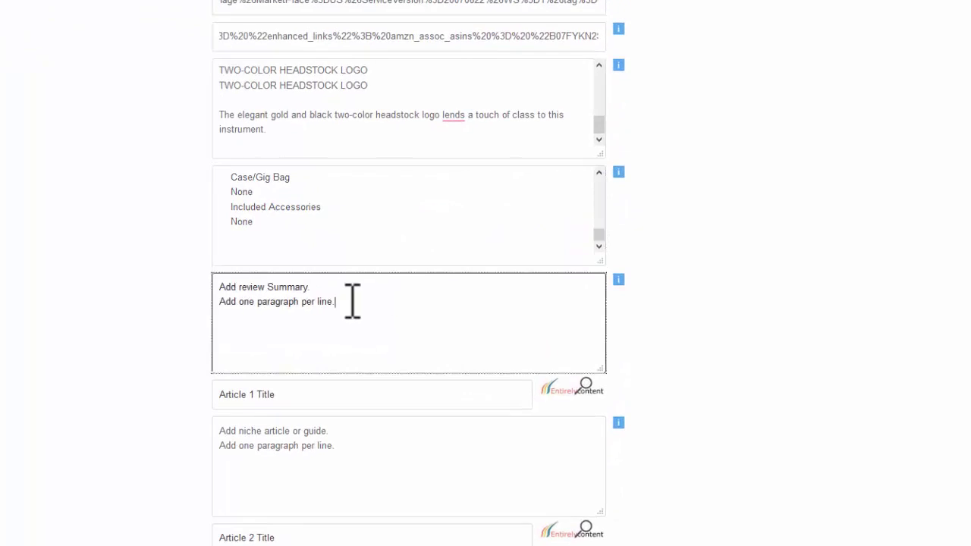
{"action": "scroll", "coordinate": [395, 302], "scroll_direction": "down", "scroll_amount": 2}
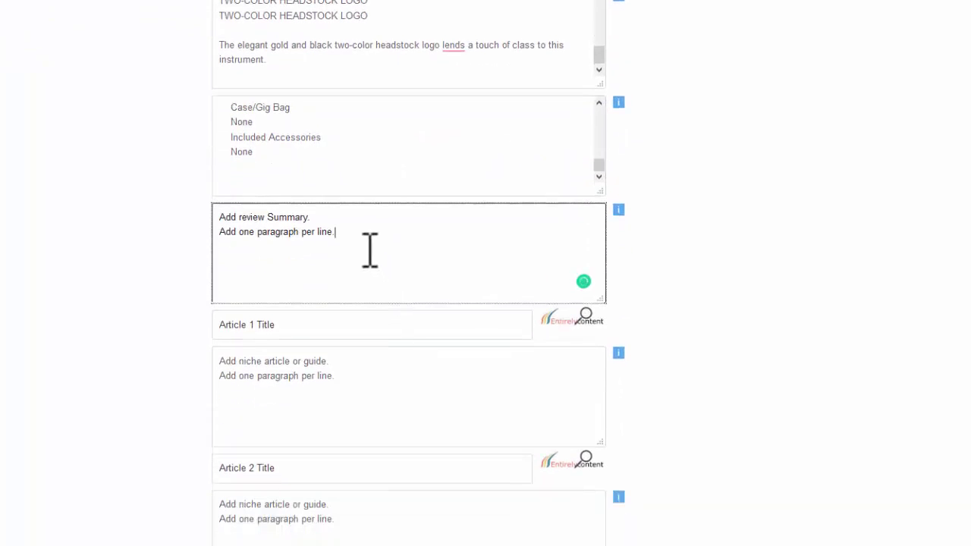
{"action": "key", "text": "ctrl+a"}
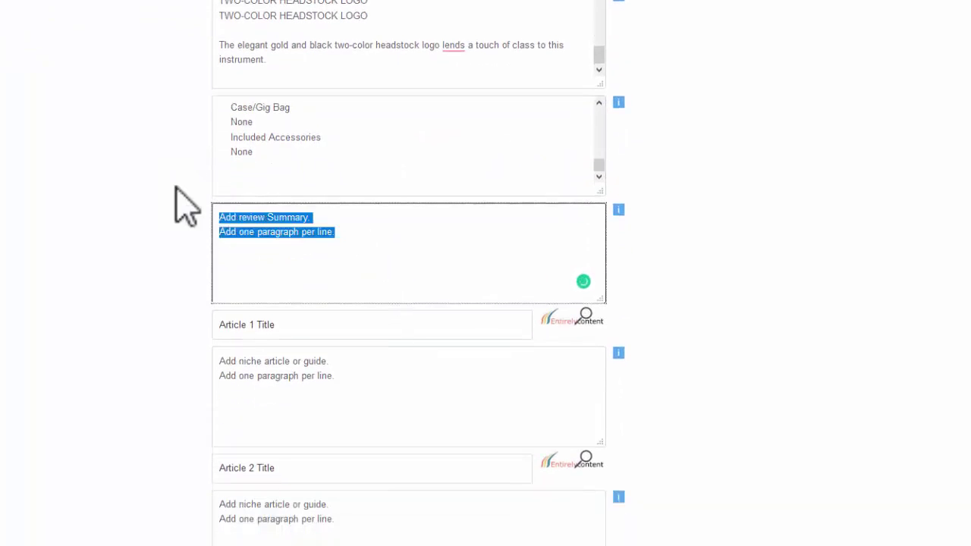
{"action": "type", "text": "PROS"}
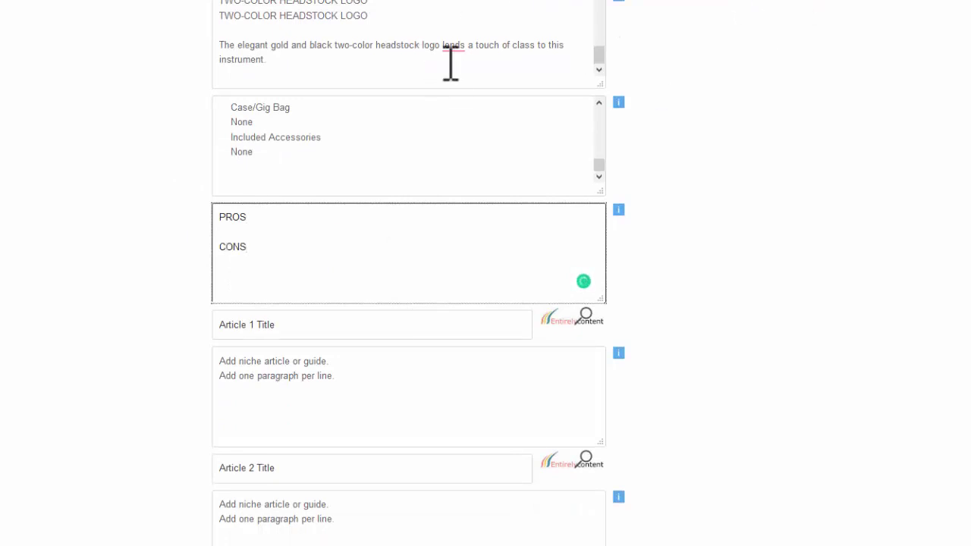
Under PROS add "Great looking guitar", "Plays like a demon", "Sounds amazing" and "Perfect at this price"; under CONS add "Beginner or intermediate guitar" and a setup note.
{"action": "scroll", "coordinate": [451, 60], "scroll_direction": "up", "scroll_amount": 5}
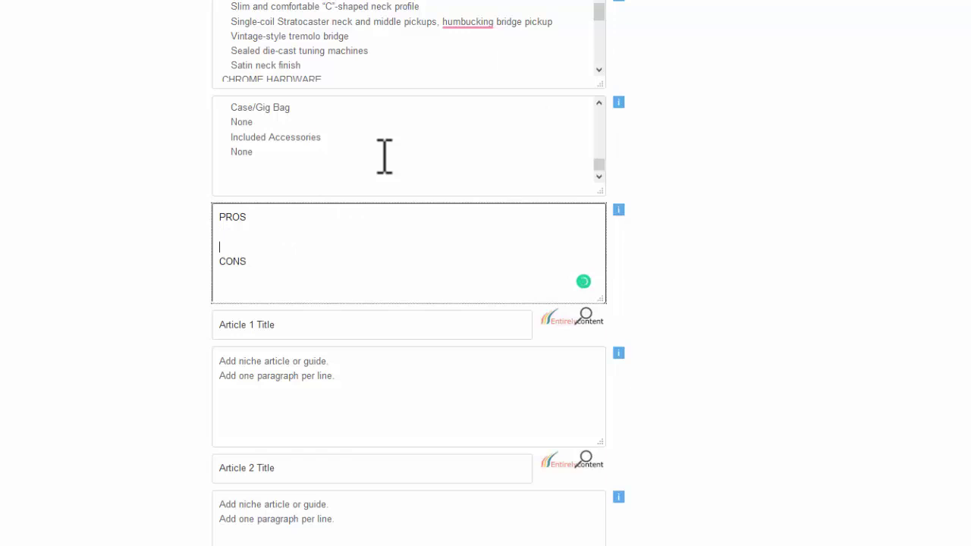
{"action": "key", "text": "ctrl+v"}
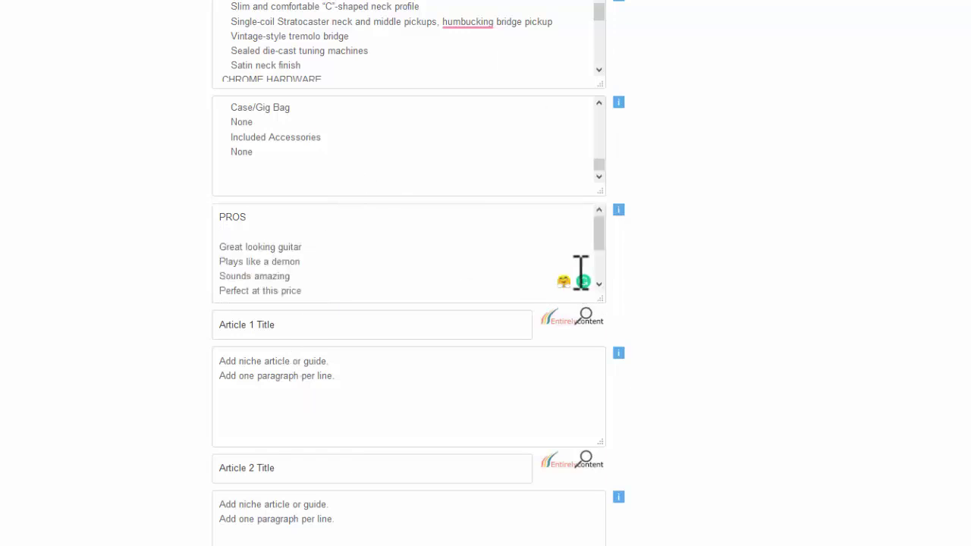
{"action": "left_click_drag", "start_coordinate": [602, 255], "coordinate": [625, 277]}
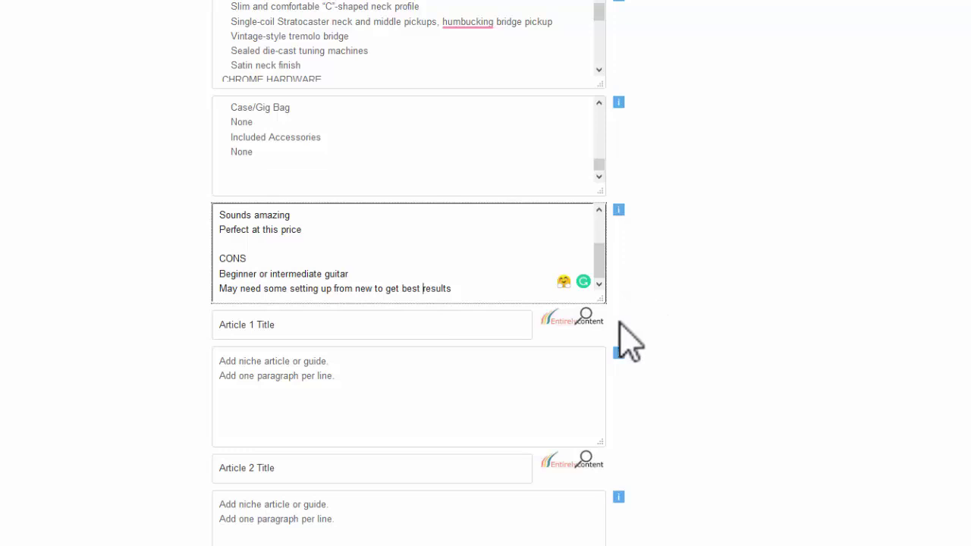
Open the Entirelycontent article finder beside Article 1 Title and search for "electric guitar".
{"action": "scroll", "coordinate": [892, 298], "scroll_direction": "down", "scroll_amount": 2}
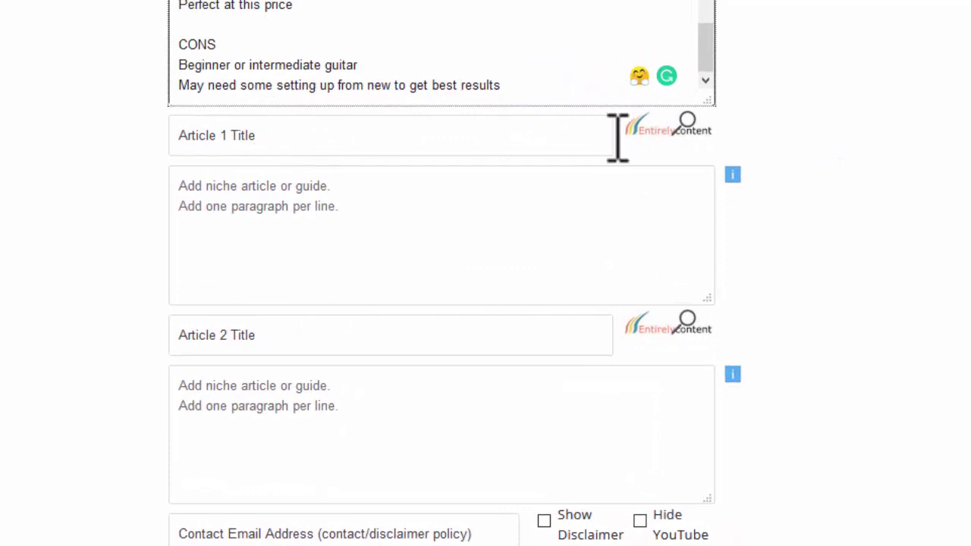
{"action": "left_click", "coordinate": [686, 123]}
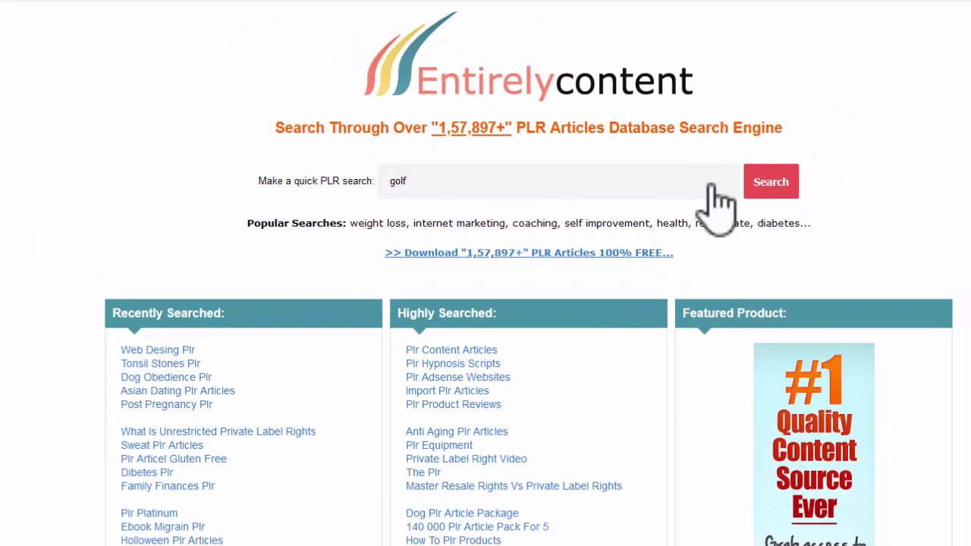
{"action": "left_click", "coordinate": [713, 185]}
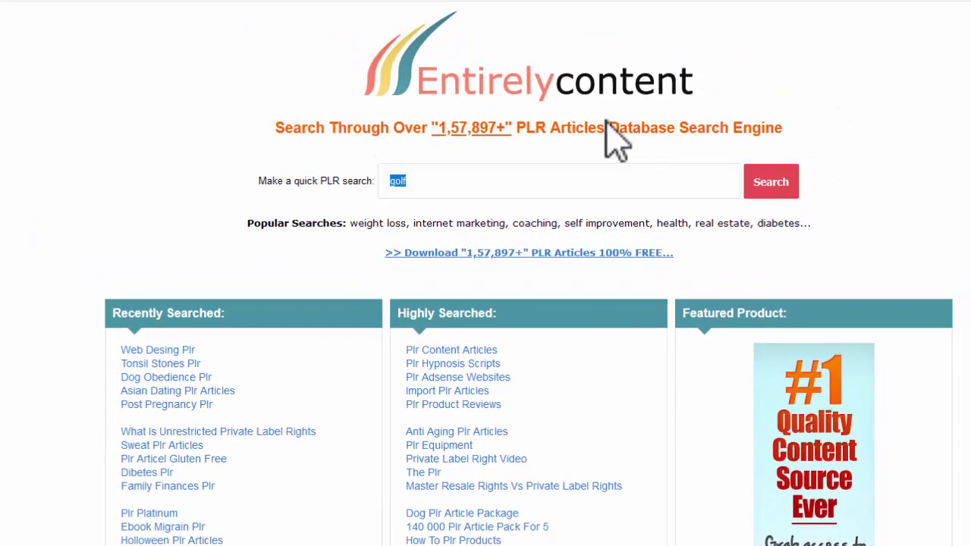
{"action": "type", "text": "electric guitar"}
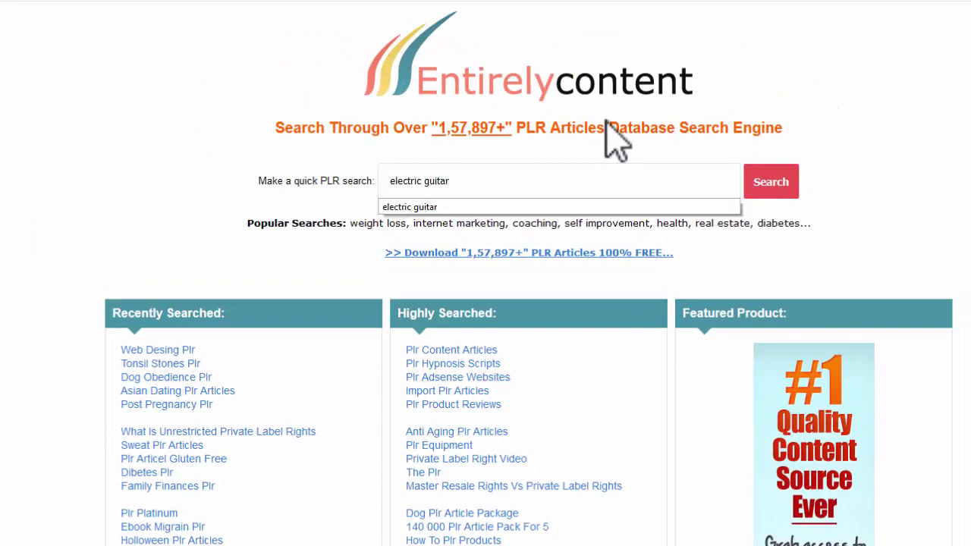
{"action": "key", "text": "Return"}
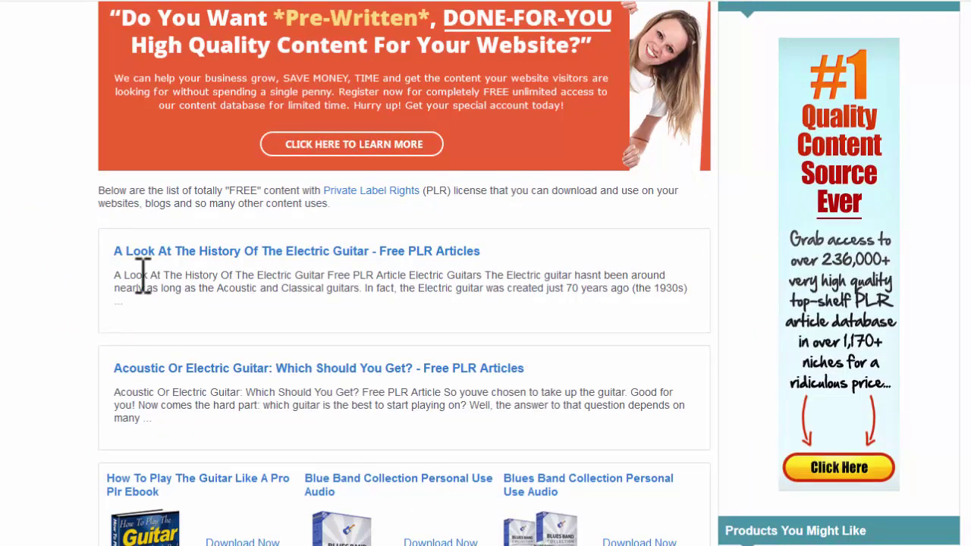
Open the article "A Look At The History Of The Electric Guitar" from the results and skim through its text.
{"action": "left_click", "coordinate": [298, 255]}
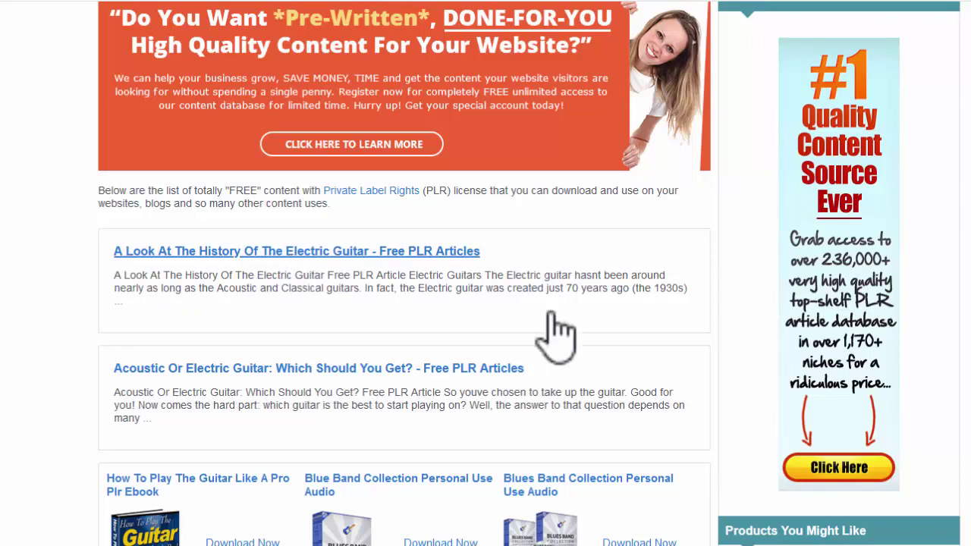
{"action": "scroll", "coordinate": [574, 346], "scroll_direction": "down", "scroll_amount": 5}
{"action": "scroll", "coordinate": [554, 329], "scroll_direction": "down", "scroll_amount": 2}
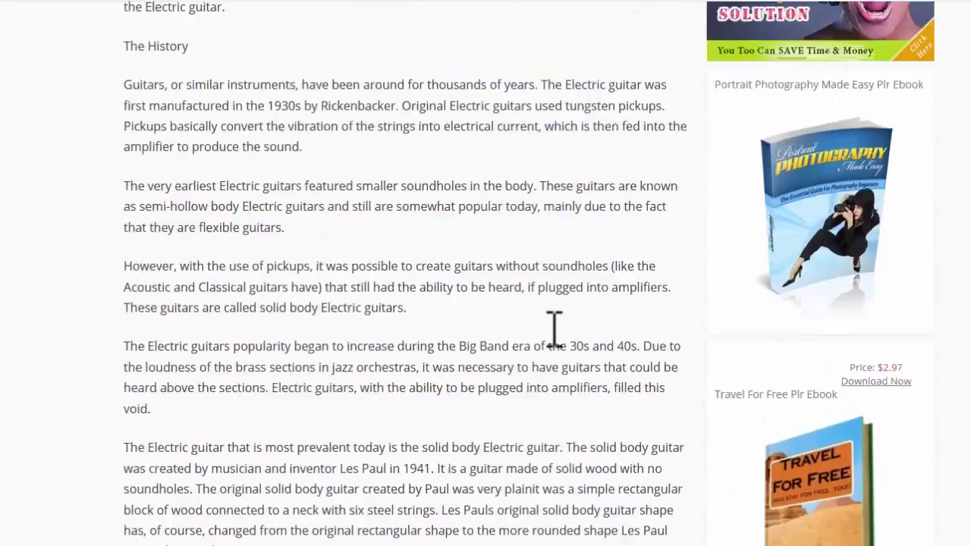
{"action": "scroll", "coordinate": [399, 217], "scroll_direction": "up", "scroll_amount": 3}
{"action": "scroll", "coordinate": [357, 191], "scroll_direction": "up", "scroll_amount": 2}
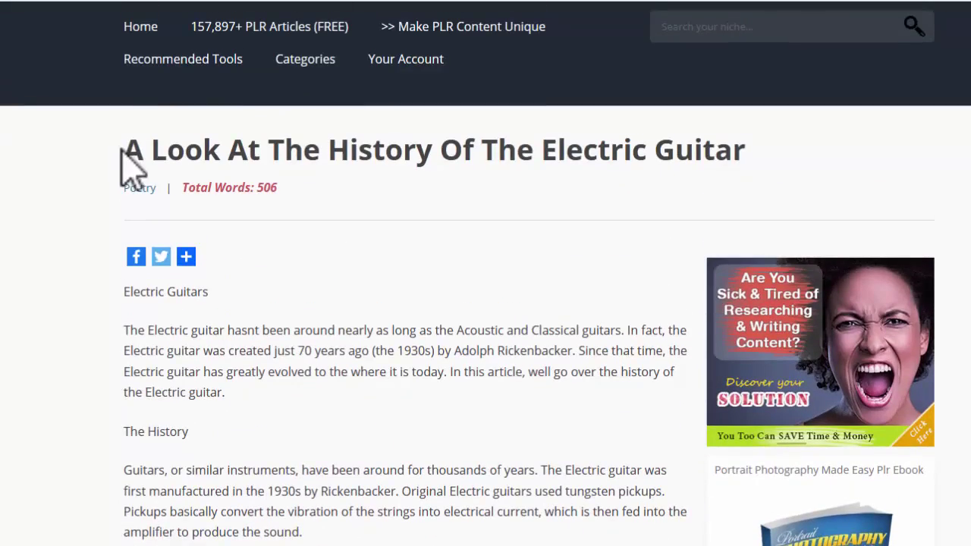
Copy the article's heading "A Look At The History Of The Electric Guitar" and paste it into the form's Article 1 Title field.
{"action": "left_click_drag", "start_coordinate": [121, 149], "coordinate": [766, 178]}
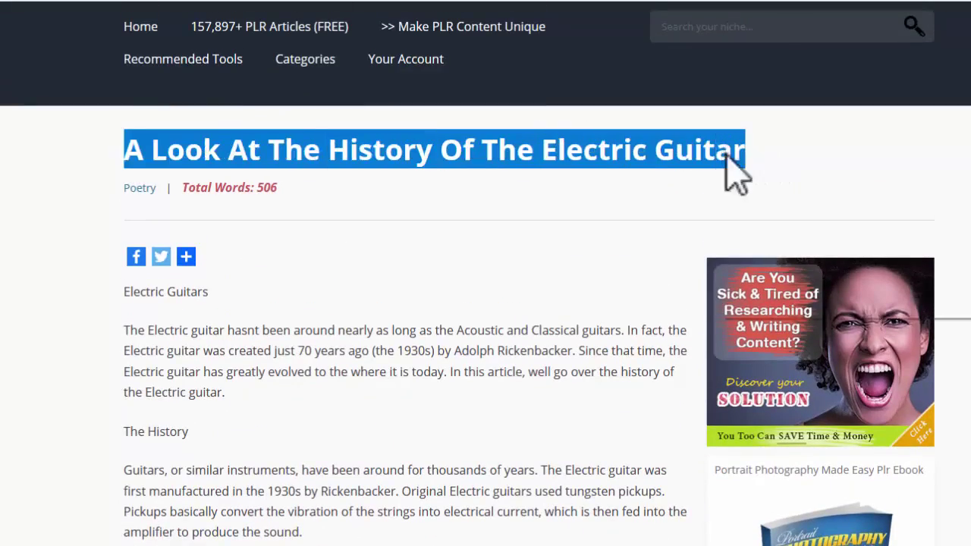
{"action": "right_click", "coordinate": [747, 161]}
{"action": "left_click", "coordinate": [766, 171]}
{"action": "key", "text": "alt+Tab"}
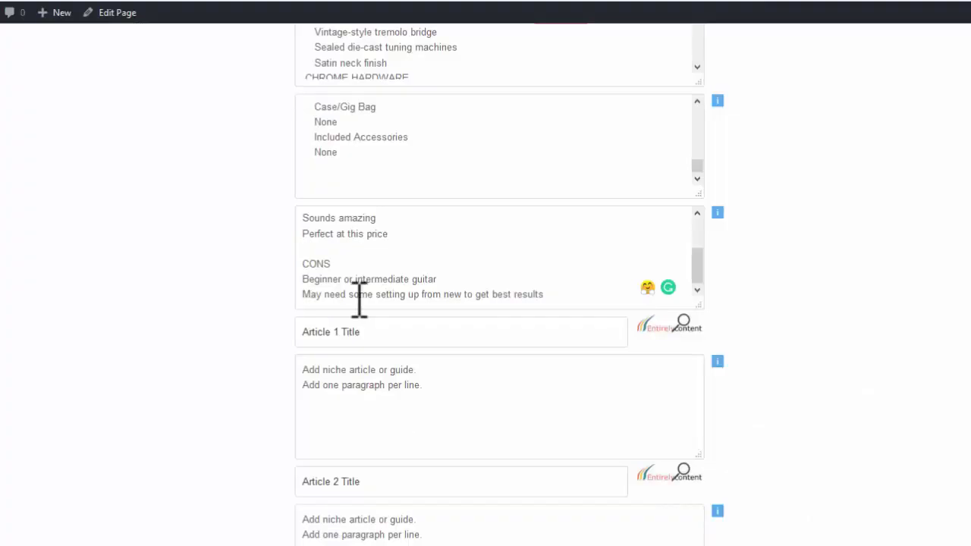
{"action": "left_click", "coordinate": [369, 332]}
{"action": "right_click", "coordinate": [372, 333]}
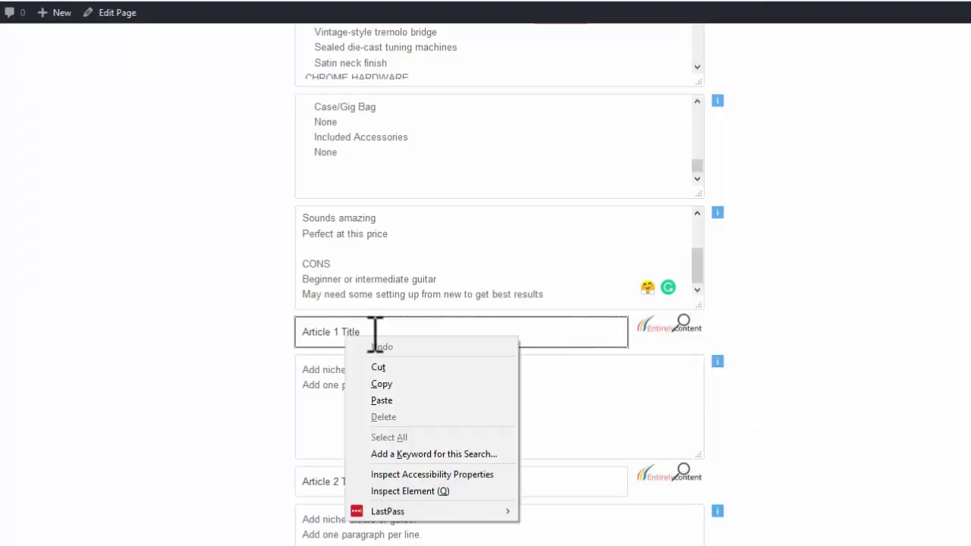
{"action": "left_click", "coordinate": [387, 400]}
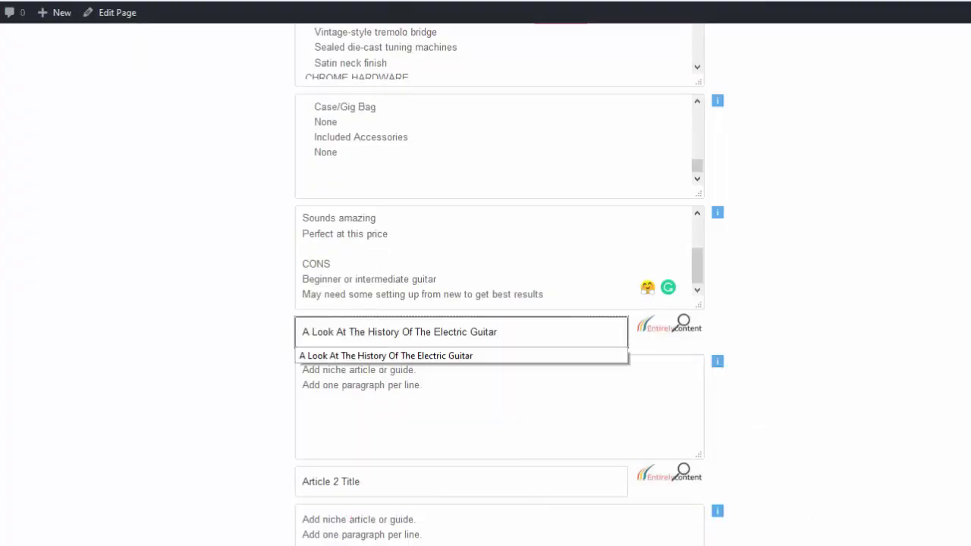
Copy the electric guitar history article's body, from "The Electric guitar hasnt been around" to its last paragraph.
{"action": "key", "text": "alt+Tab"}
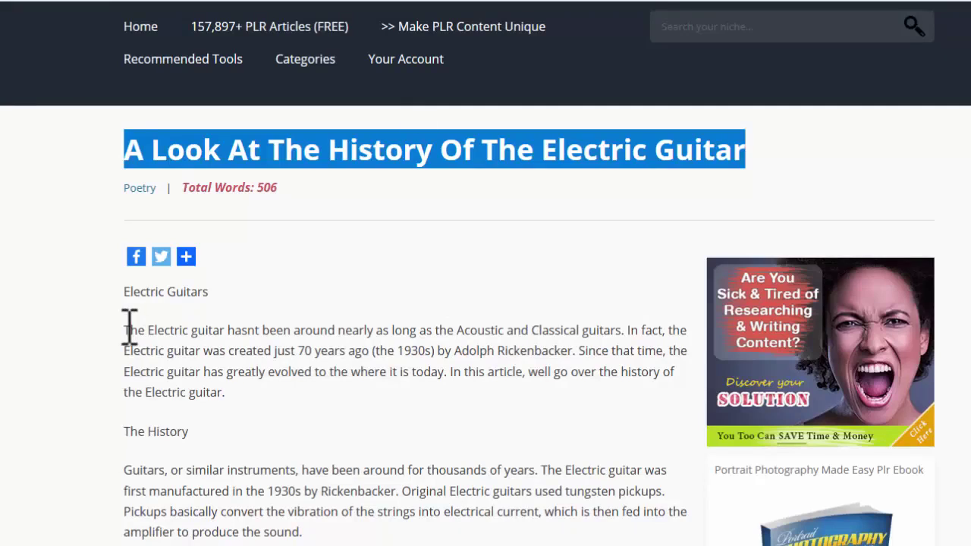
{"action": "left_click_drag", "start_coordinate": [127, 329], "coordinate": [397, 486]}
{"action": "scroll", "coordinate": [156, 427], "scroll_direction": "down", "scroll_amount": 9}
{"action": "scroll", "coordinate": [155, 419], "scroll_direction": "down", "scroll_amount": 2}
{"action": "right_click", "coordinate": [392, 448]}
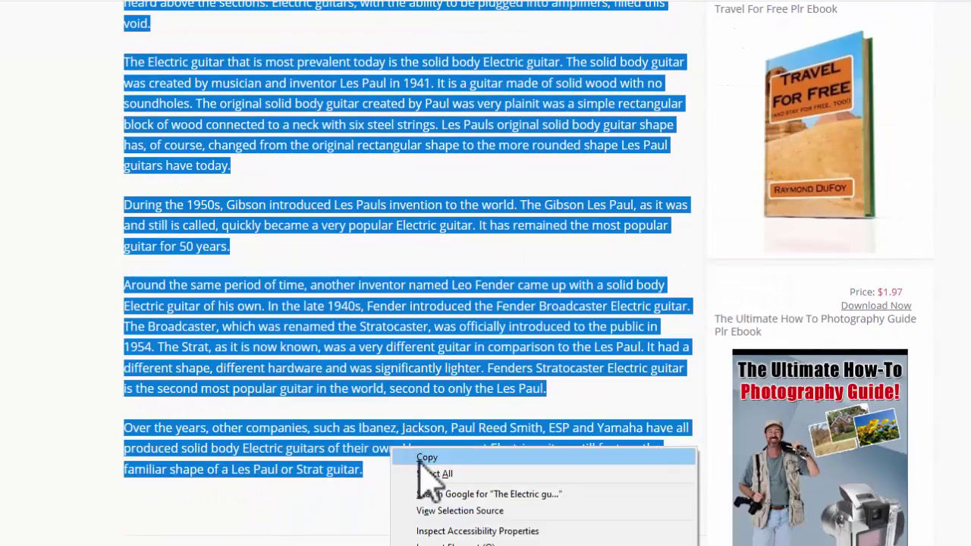
{"action": "left_click", "coordinate": [422, 458]}
Paste the copied article text over the placeholder in the review form's first niche article field.
{"action": "key", "text": "ctrl+Tab"}
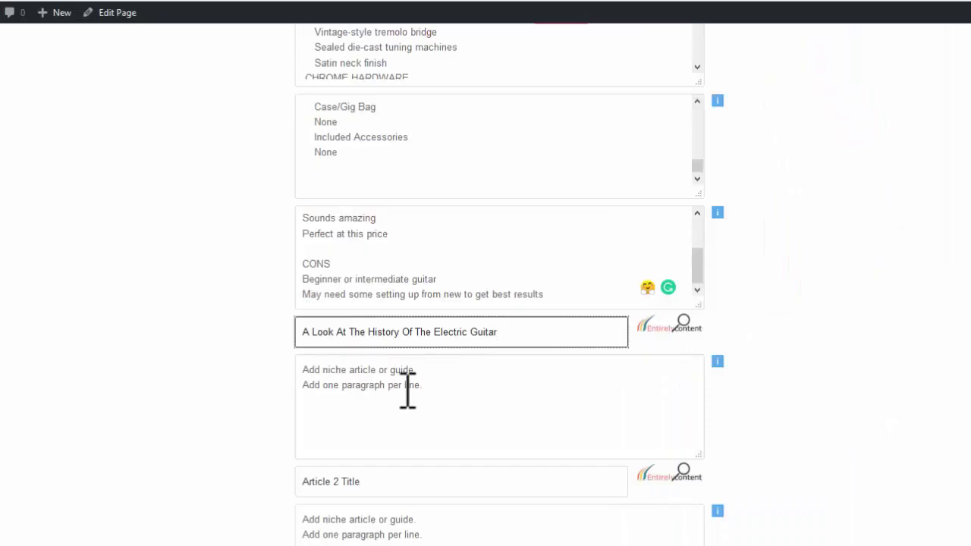
{"action": "left_click_drag", "start_coordinate": [423, 386], "coordinate": [308, 359]}
{"action": "right_click", "coordinate": [345, 380]}
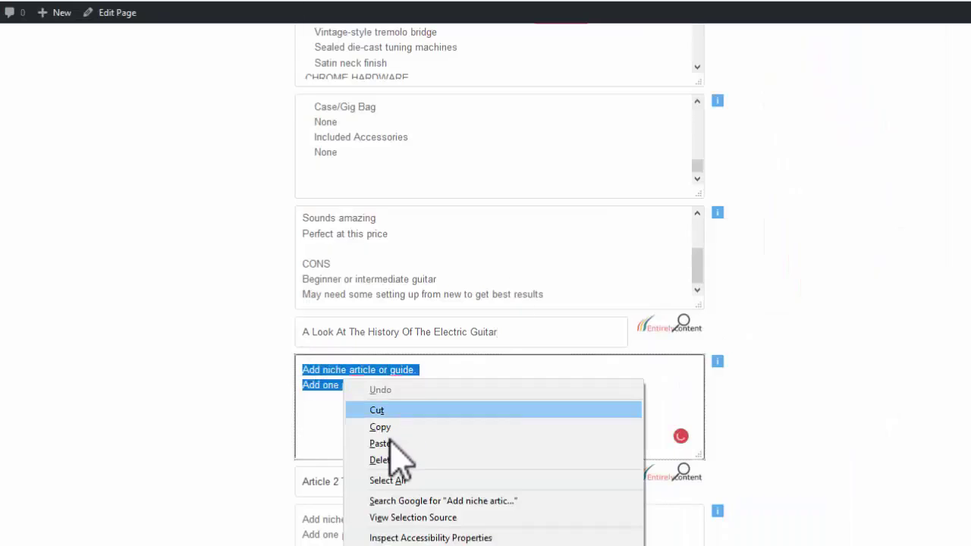
{"action": "left_click", "coordinate": [389, 443]}
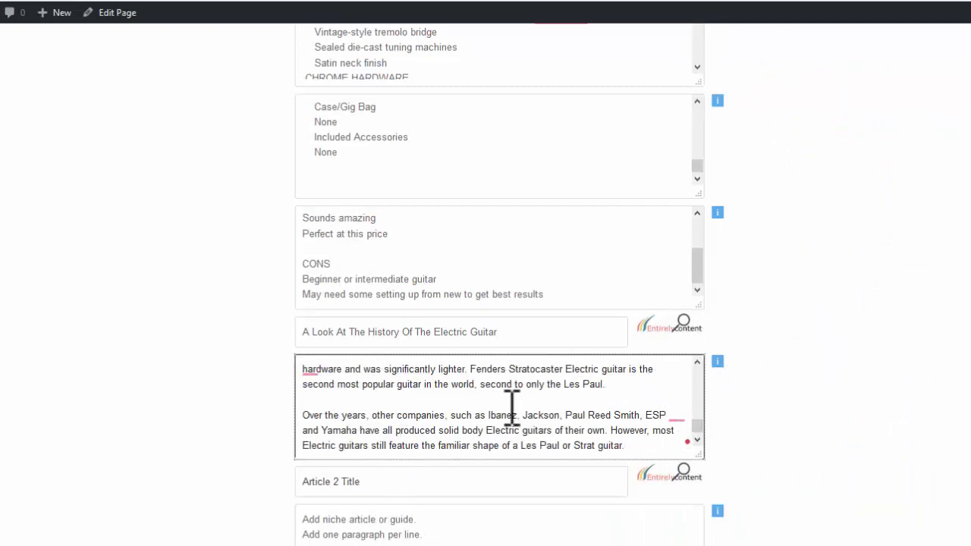
{"action": "left_click_drag", "start_coordinate": [511, 407], "coordinate": [507, 411]}
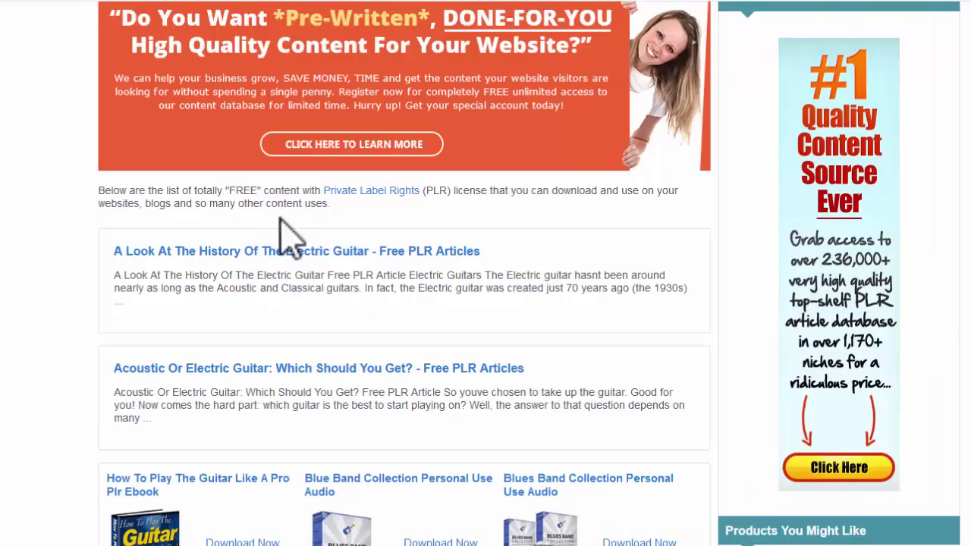
Open the article "Electric Guitar For Beginners" from the search results, copy its heading and return to the review form.
{"action": "scroll", "coordinate": [281, 238], "scroll_direction": "down", "scroll_amount": 8}
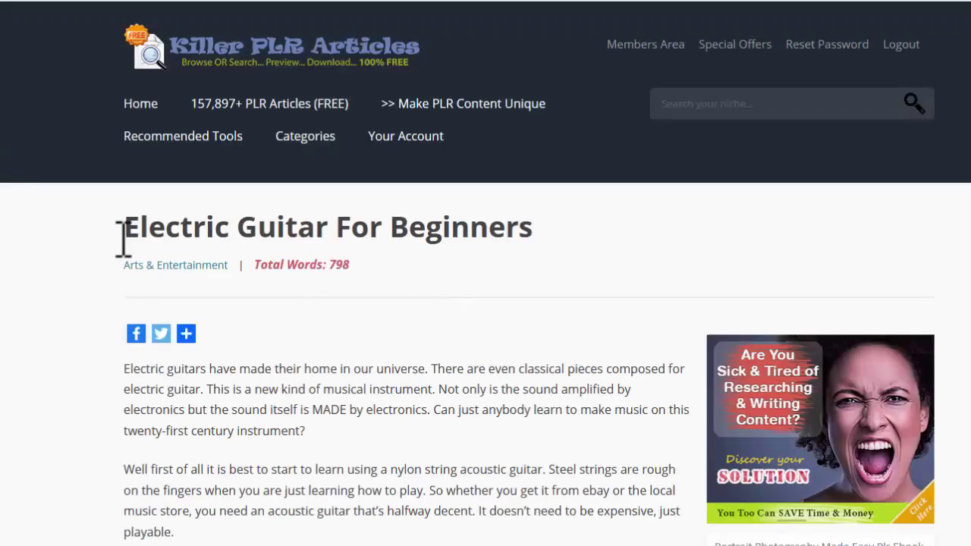
{"action": "left_click_drag", "start_coordinate": [119, 235], "coordinate": [513, 226]}
{"action": "right_click", "coordinate": [520, 229]}
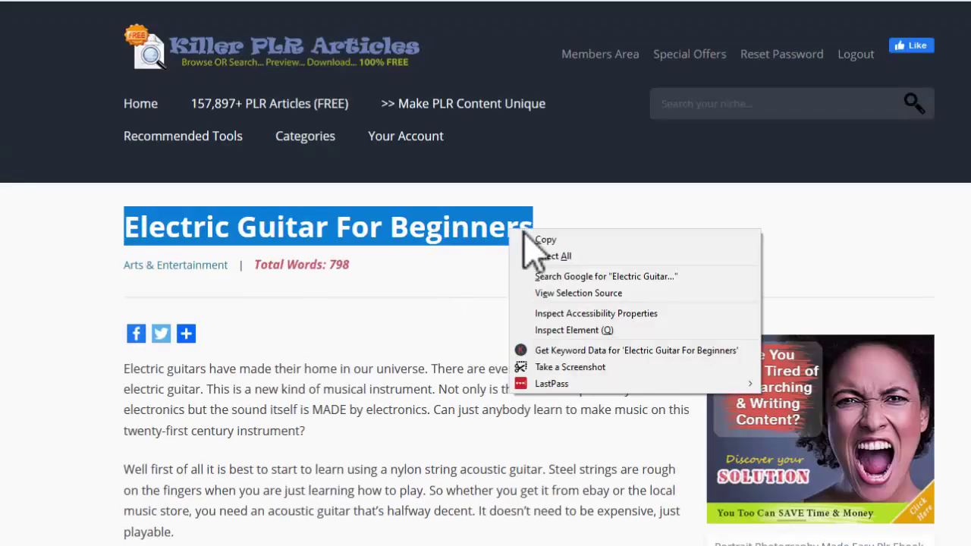
{"action": "left_click", "coordinate": [540, 241]}
{"action": "key", "text": "ctrl+Tab"}
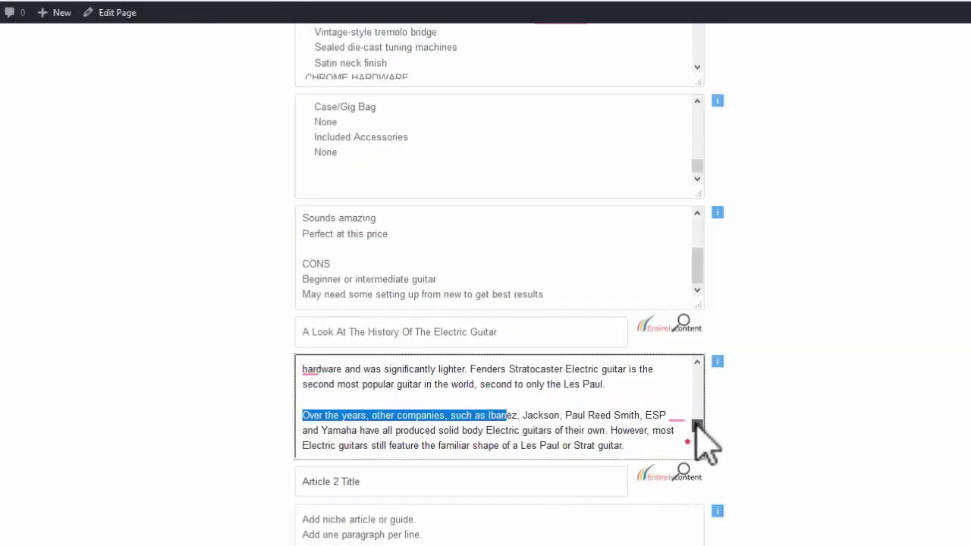
Paste the copied heading "Electric Guitar For Beginners" into the form's Article 2 Title field.
{"action": "scroll", "coordinate": [703, 421], "scroll_direction": "up", "scroll_amount": 5}
{"action": "left_click", "coordinate": [300, 481]}
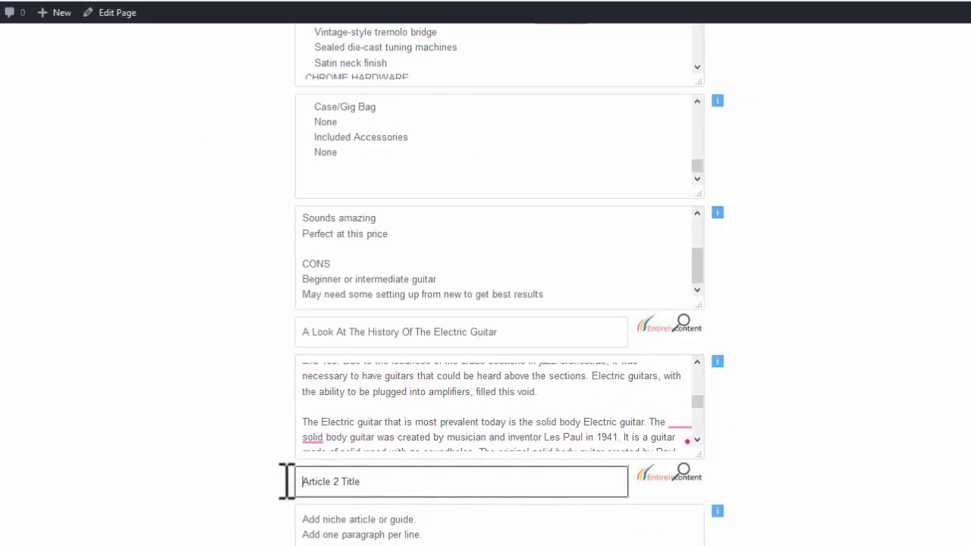
{"action": "right_click", "coordinate": [314, 482]}
{"action": "left_click", "coordinate": [356, 543]}
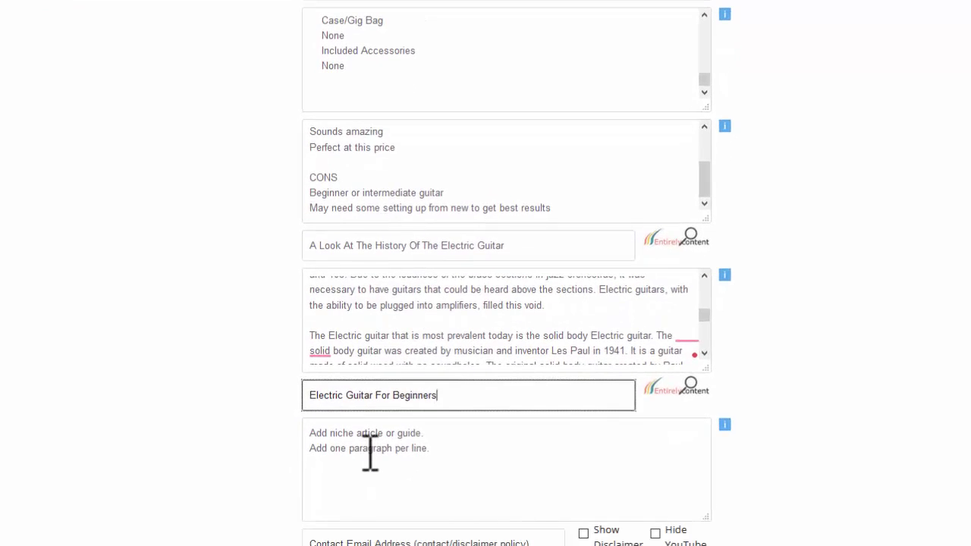
Copy the body of the "Electric Guitar For Beginners" article, from "Electric guitars have made their home" to its last paragraph.
{"action": "left_click_drag", "start_coordinate": [362, 514], "coordinate": [357, 514]}
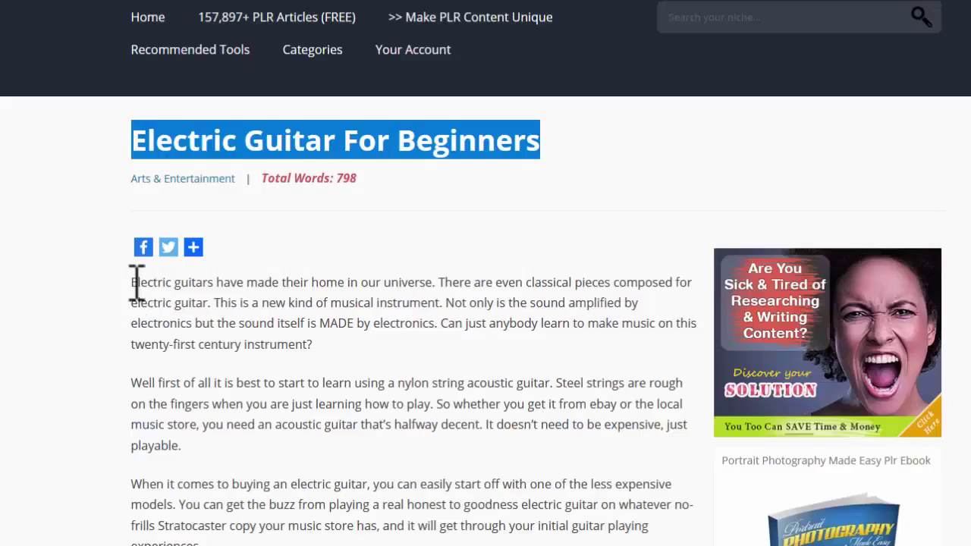
{"action": "left_click_drag", "start_coordinate": [132, 282], "coordinate": [604, 211]}
{"action": "scroll", "coordinate": [256, 412], "scroll_direction": "down", "scroll_amount": 8}
{"action": "scroll", "coordinate": [253, 399], "scroll_direction": "down", "scroll_amount": 6}
{"action": "right_click", "coordinate": [565, 198]}
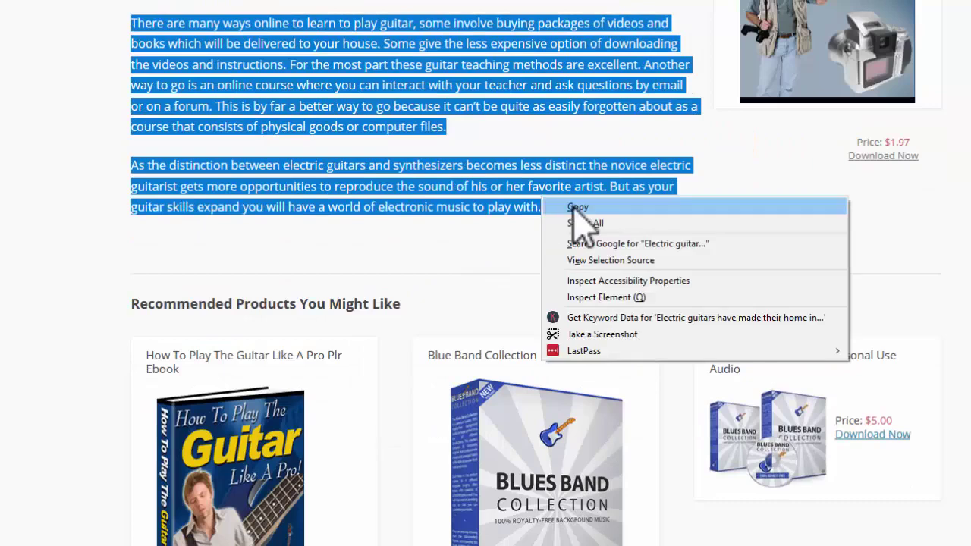
{"action": "left_click", "coordinate": [574, 210]}
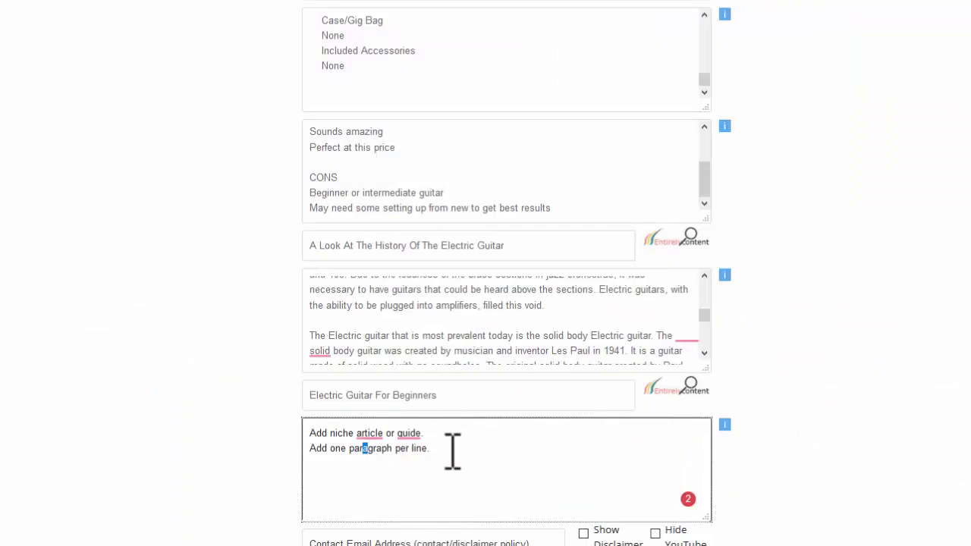
Replace the placeholder in the form's second niche article field with the copied article text.
{"action": "key", "text": "ctrl+a"}
{"action": "right_click", "coordinate": [391, 433]}
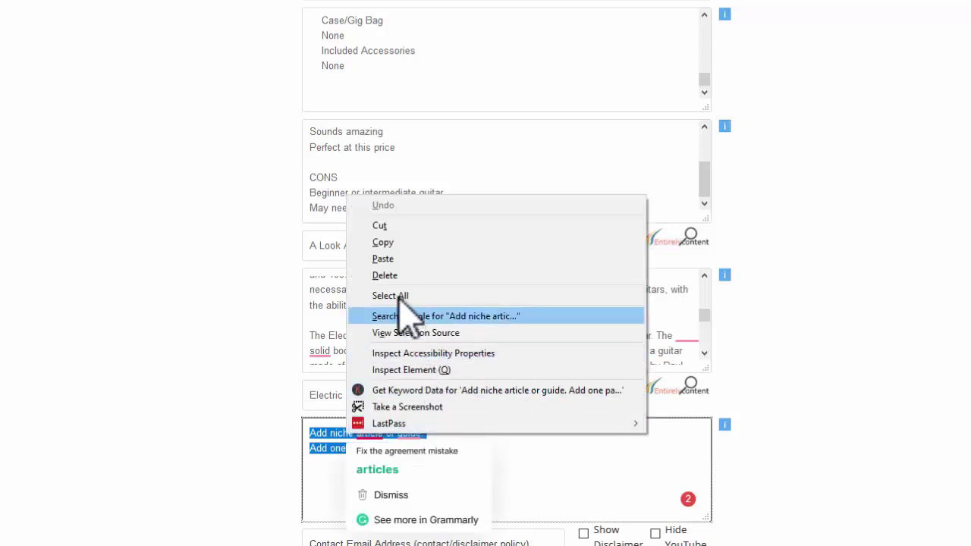
{"action": "left_click", "coordinate": [389, 259]}
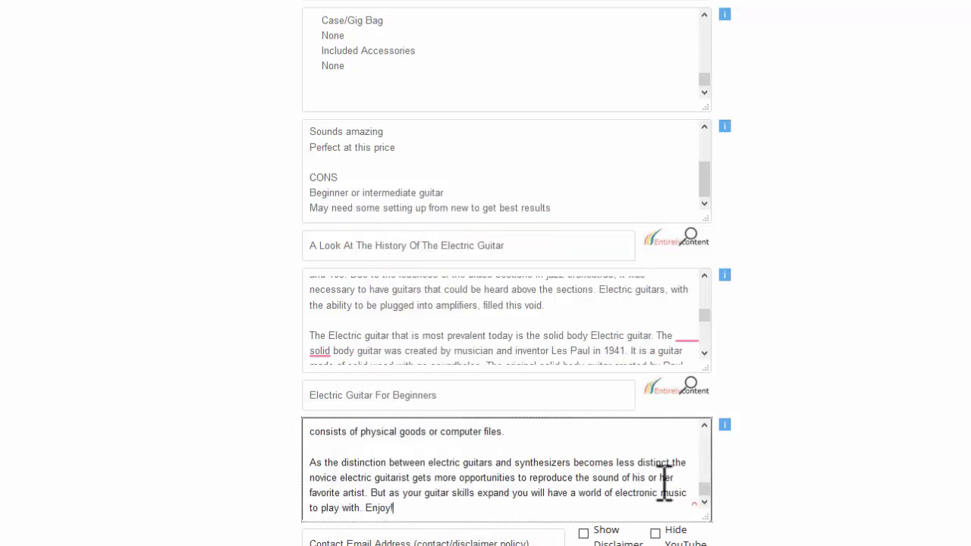
Fill in the contact email address with the suggested entry and build the review page.
{"action": "double_click", "coordinate": [362, 535]}
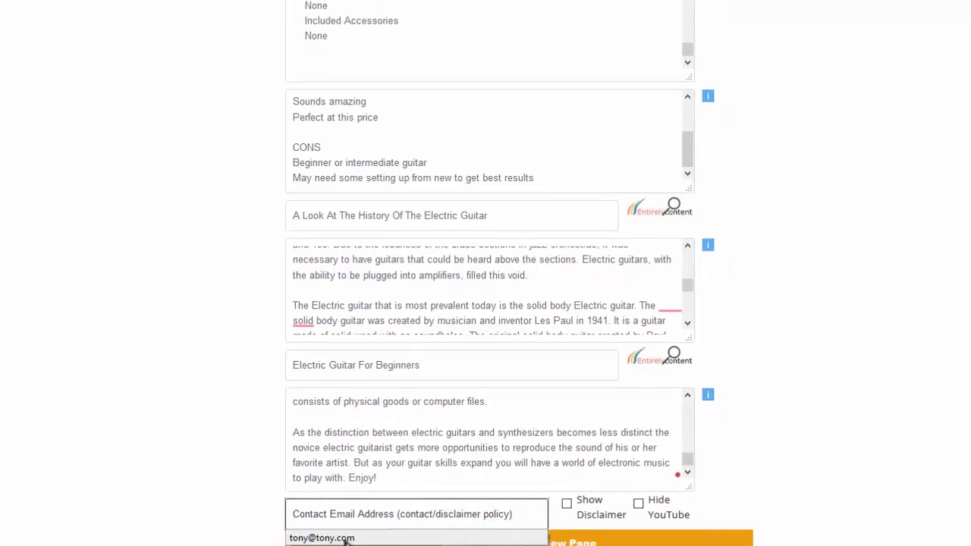
{"action": "left_click", "coordinate": [347, 539]}
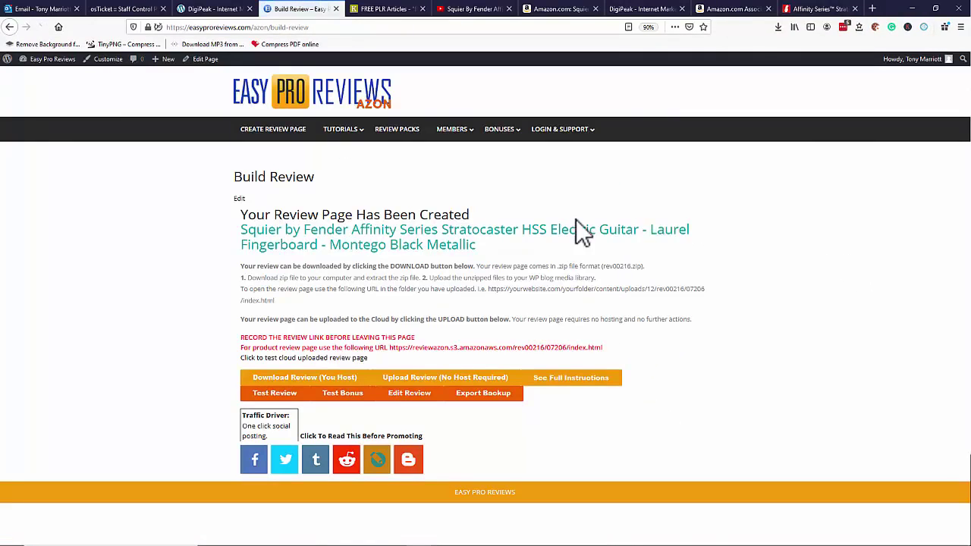
Open the test version of the Squier guitar review page and play its embedded review video.
{"action": "left_click", "coordinate": [275, 394]}
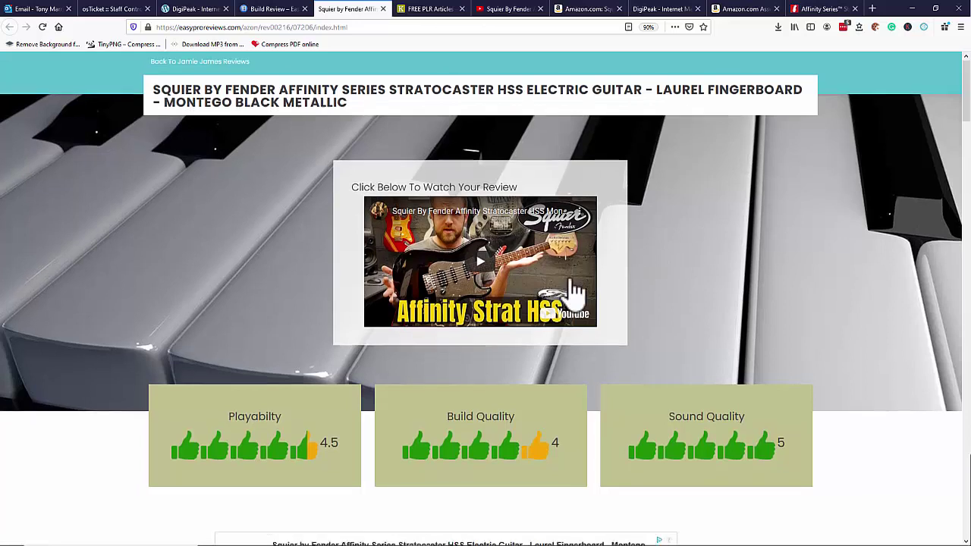
{"action": "scroll", "coordinate": [635, 297], "scroll_direction": "down", "scroll_amount": 1}
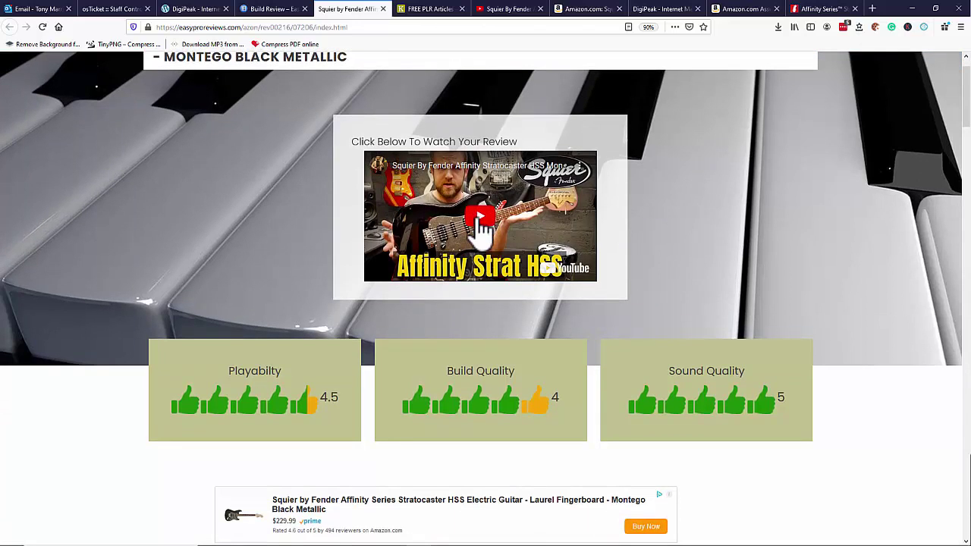
{"action": "left_click", "coordinate": [480, 218]}
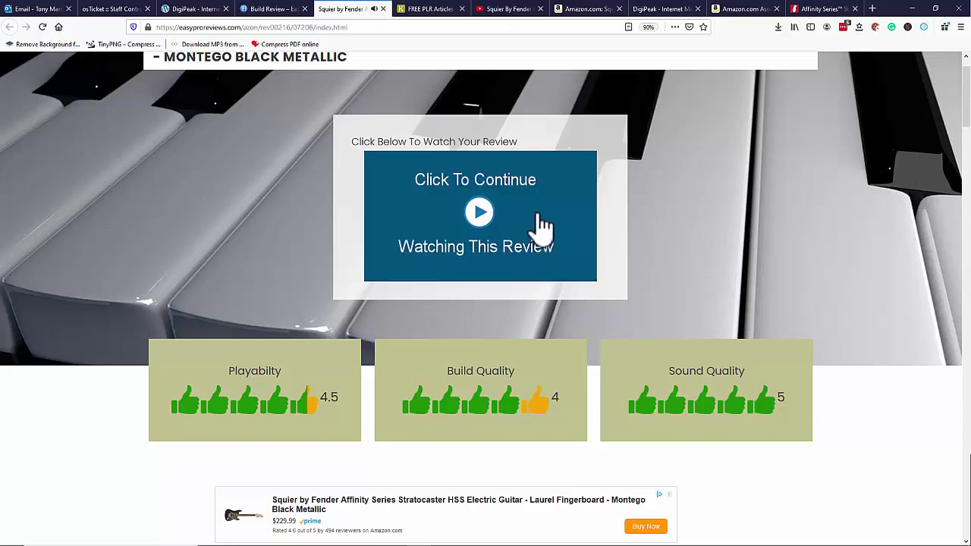
Examine the review page's rating boxes, Amazon product banner, full details link and numbered feature list.
{"action": "scroll", "coordinate": [394, 243], "scroll_direction": "down", "scroll_amount": 3}
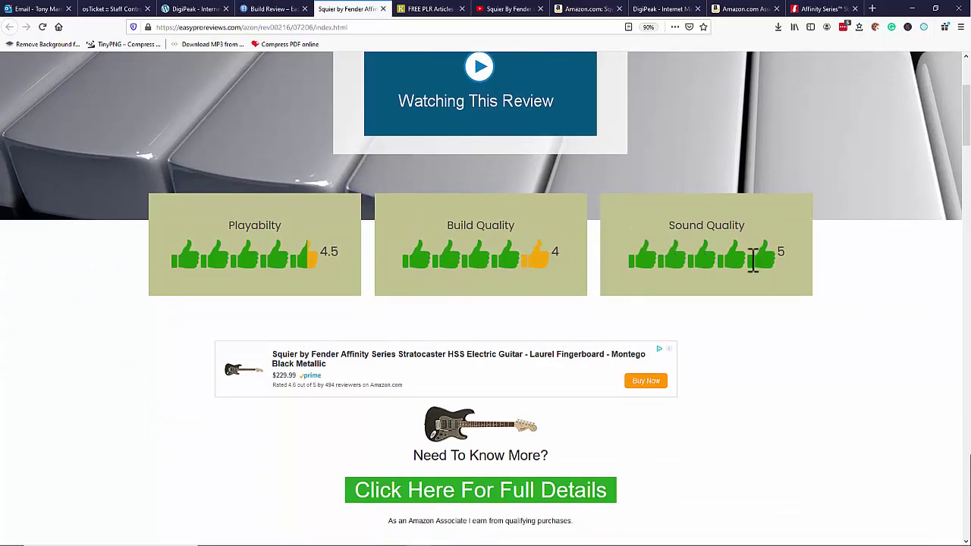
{"action": "scroll", "coordinate": [439, 277], "scroll_direction": "down", "scroll_amount": 3}
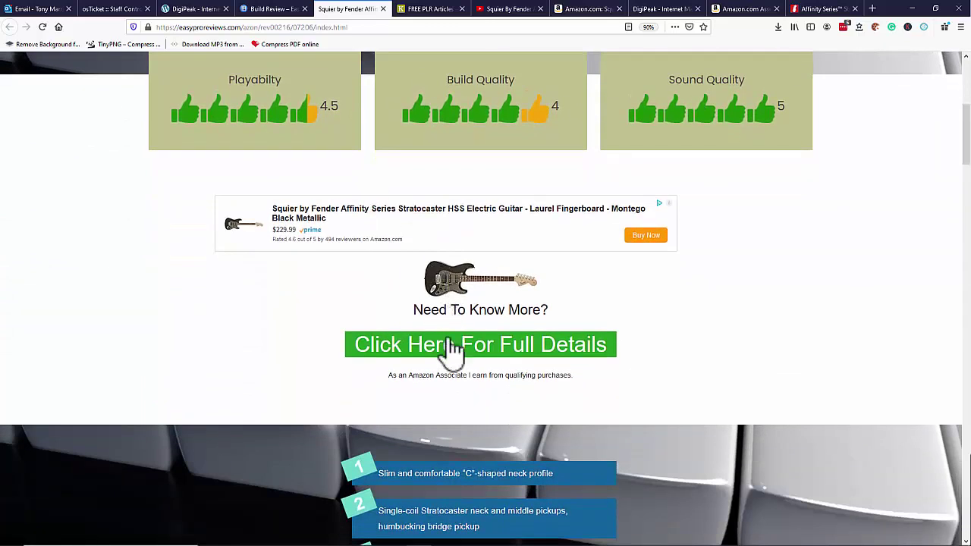
{"action": "scroll", "coordinate": [721, 304], "scroll_direction": "down", "scroll_amount": 2}
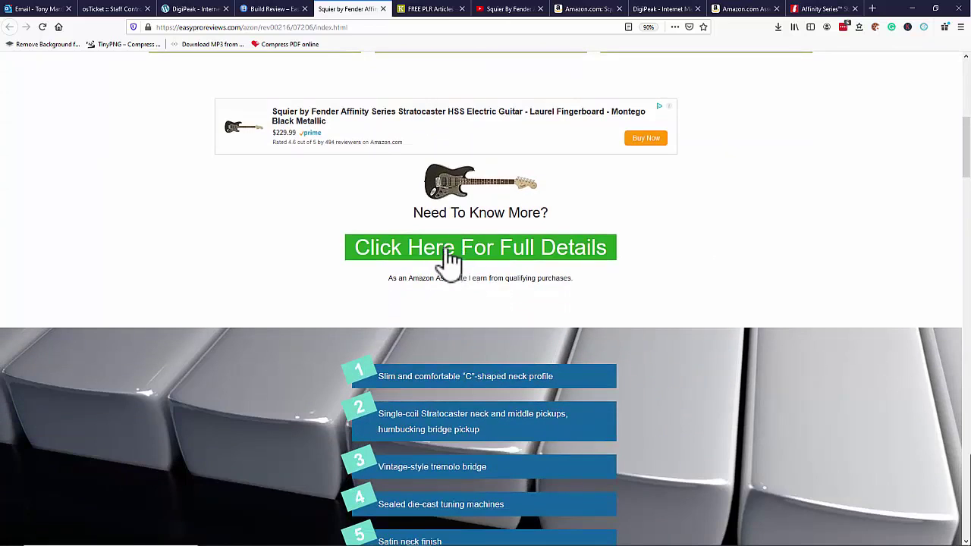
{"action": "scroll", "coordinate": [651, 243], "scroll_direction": "down", "scroll_amount": 1}
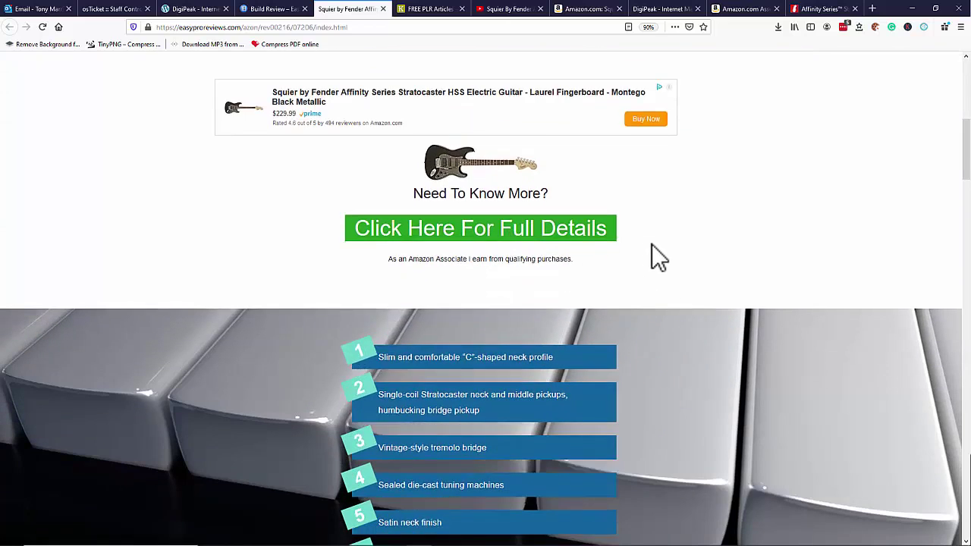
{"action": "scroll", "coordinate": [652, 243], "scroll_direction": "down", "scroll_amount": 5}
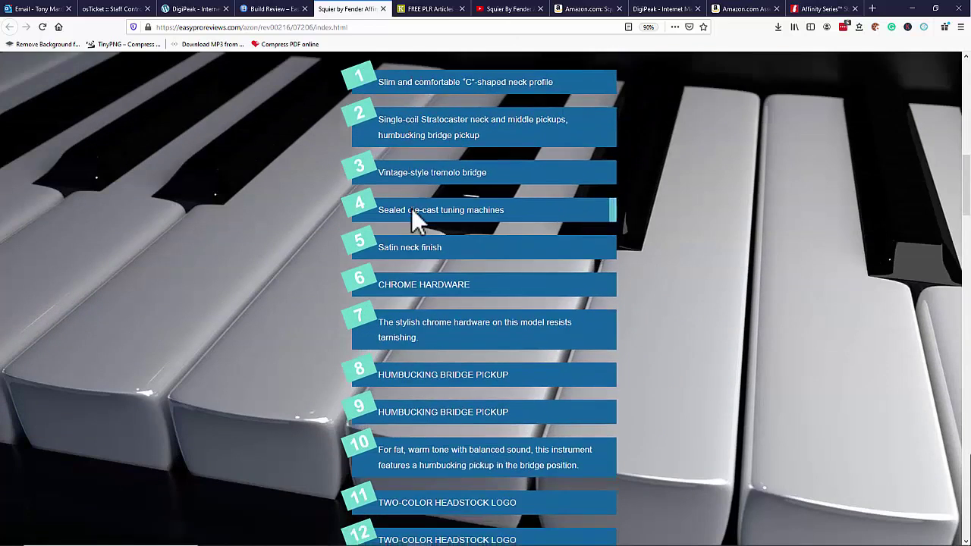
{"action": "scroll", "coordinate": [412, 206], "scroll_direction": "down", "scroll_amount": 3}
{"action": "scroll", "coordinate": [471, 224], "scroll_direction": "up", "scroll_amount": 3}
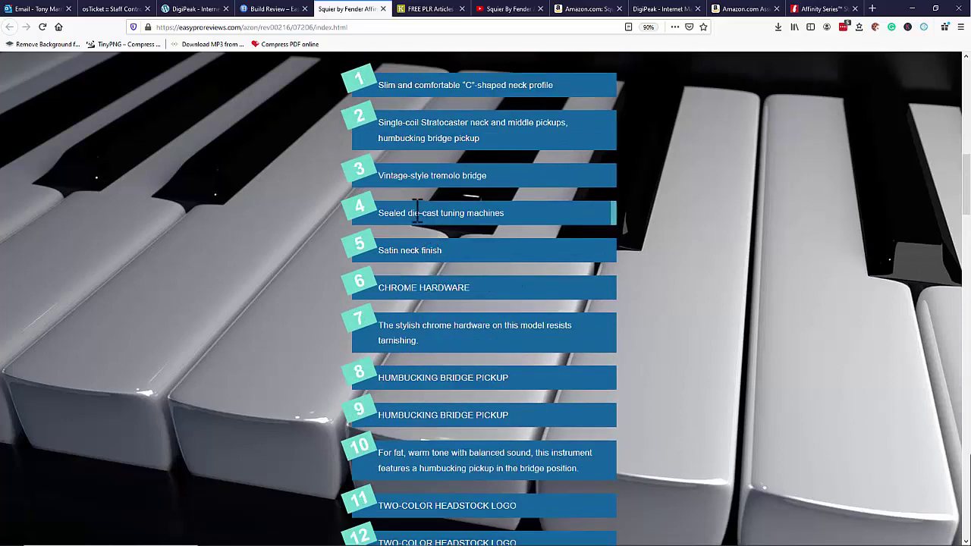
{"action": "scroll", "coordinate": [432, 226], "scroll_direction": "down", "scroll_amount": 2}
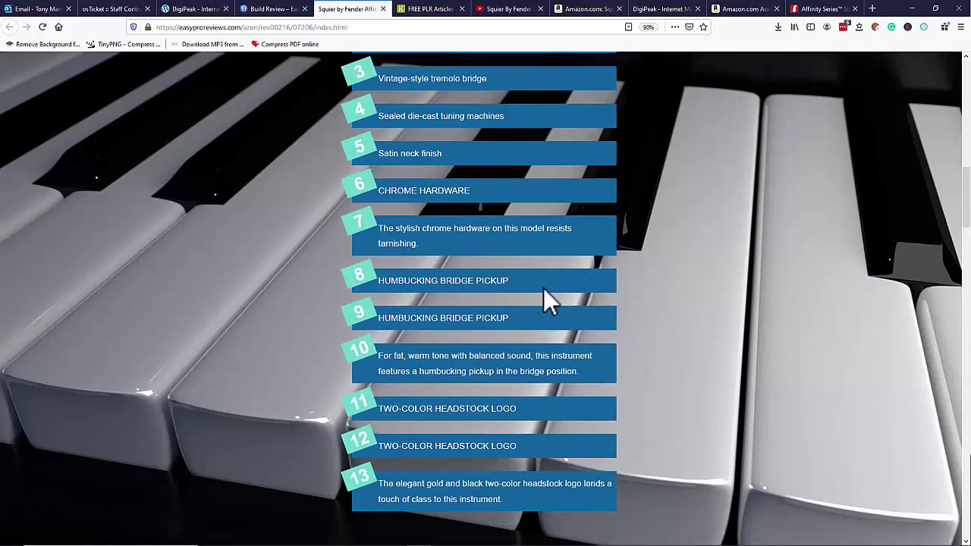
{"action": "scroll", "coordinate": [543, 287], "scroll_direction": "down", "scroll_amount": 5}
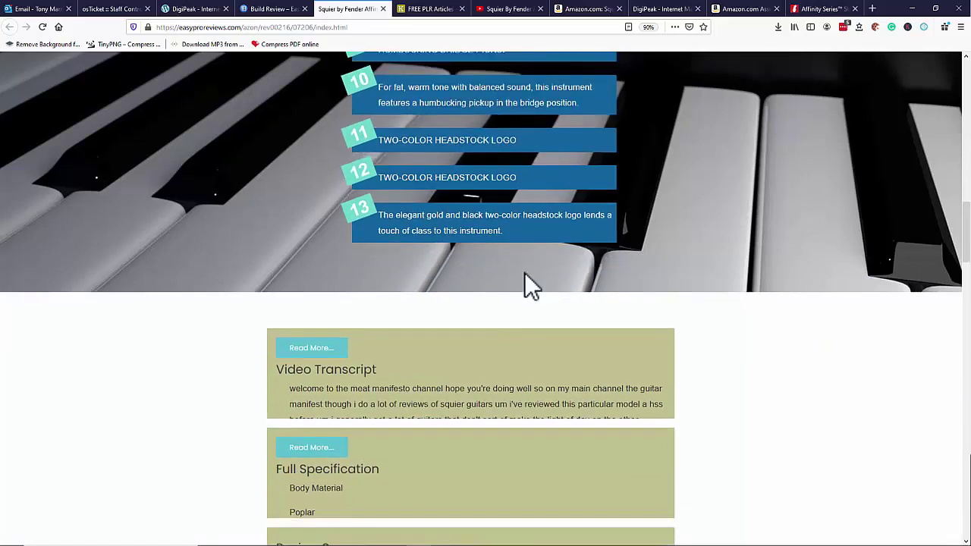
{"action": "scroll", "coordinate": [492, 255], "scroll_direction": "down", "scroll_amount": 2}
{"action": "scroll", "coordinate": [493, 254], "scroll_direction": "down", "scroll_amount": 1}
{"action": "scroll", "coordinate": [495, 254], "scroll_direction": "up", "scroll_amount": 3}
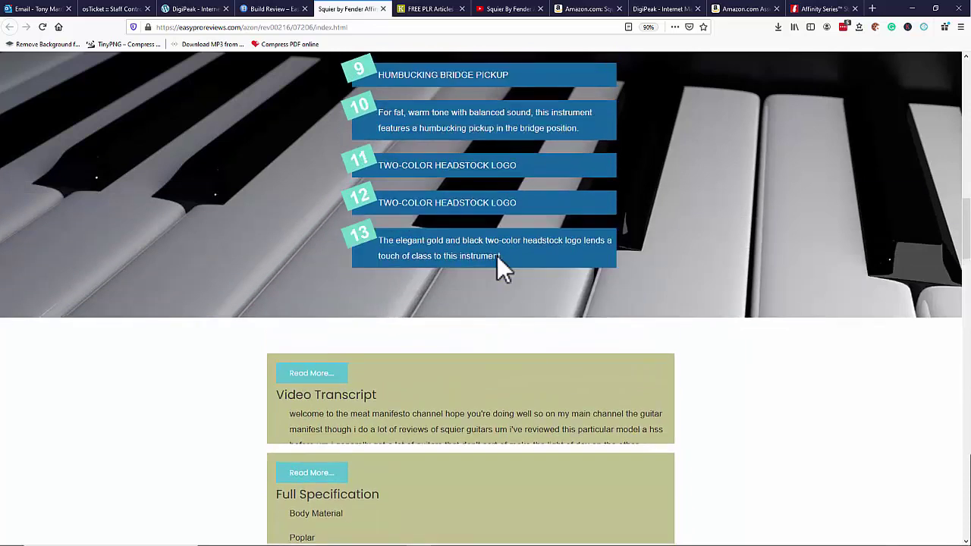
{"action": "scroll", "coordinate": [496, 256], "scroll_direction": "up", "scroll_amount": 2}
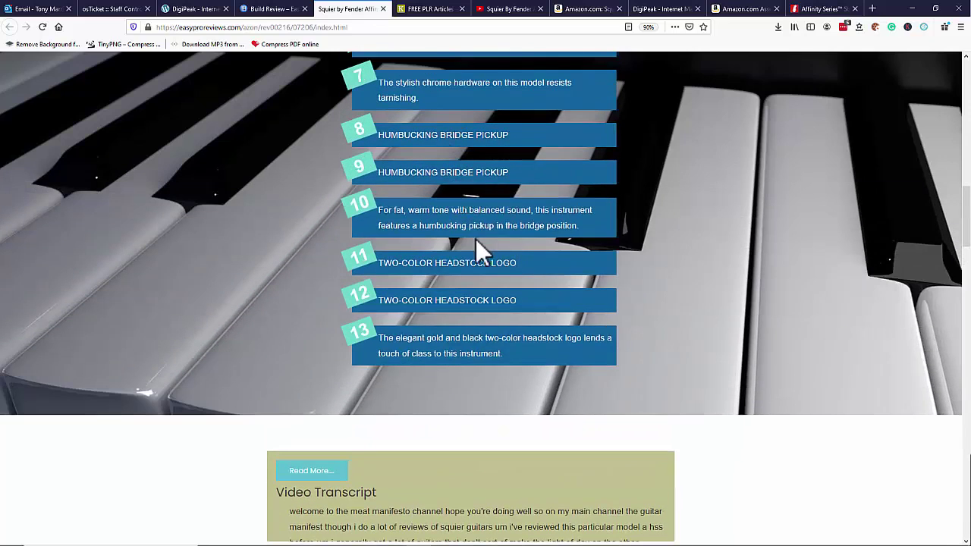
{"action": "scroll", "coordinate": [472, 232], "scroll_direction": "down", "scroll_amount": 5}
{"action": "scroll", "coordinate": [542, 260], "scroll_direction": "down", "scroll_amount": 1}
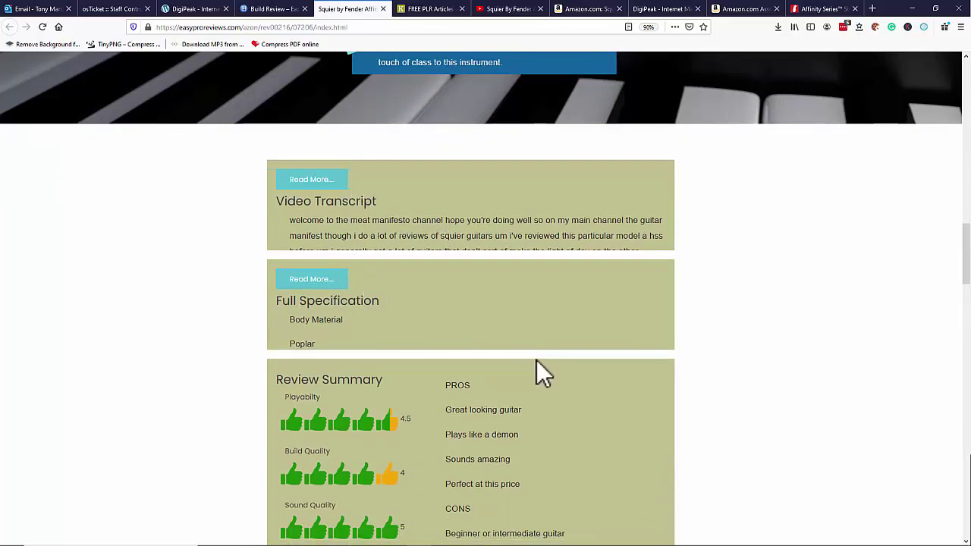
Expand the Video Transcript section, look through its text and collapse it again.
{"action": "left_click", "coordinate": [319, 182]}
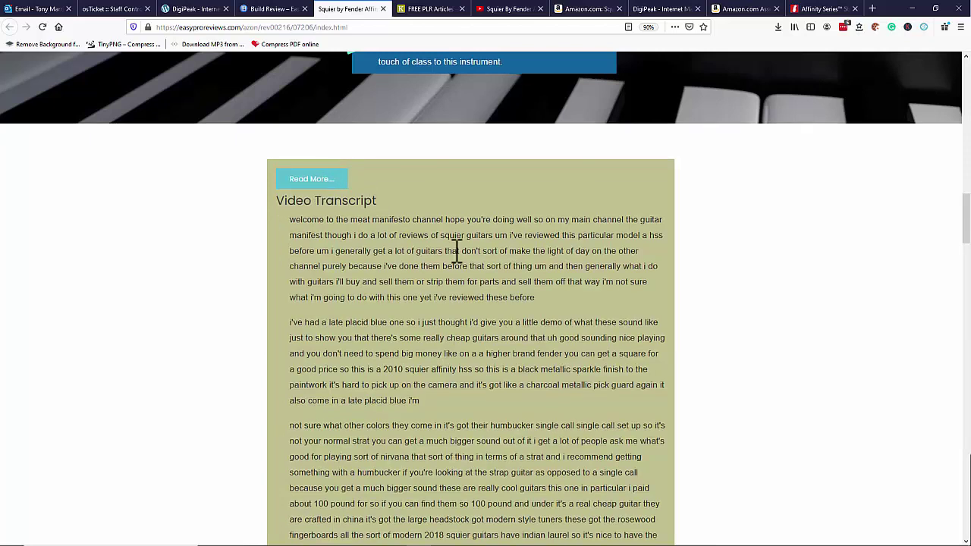
{"action": "scroll", "coordinate": [458, 253], "scroll_direction": "down", "scroll_amount": 5}
{"action": "scroll", "coordinate": [455, 249], "scroll_direction": "down", "scroll_amount": 3}
{"action": "scroll", "coordinate": [454, 244], "scroll_direction": "up", "scroll_amount": 8}
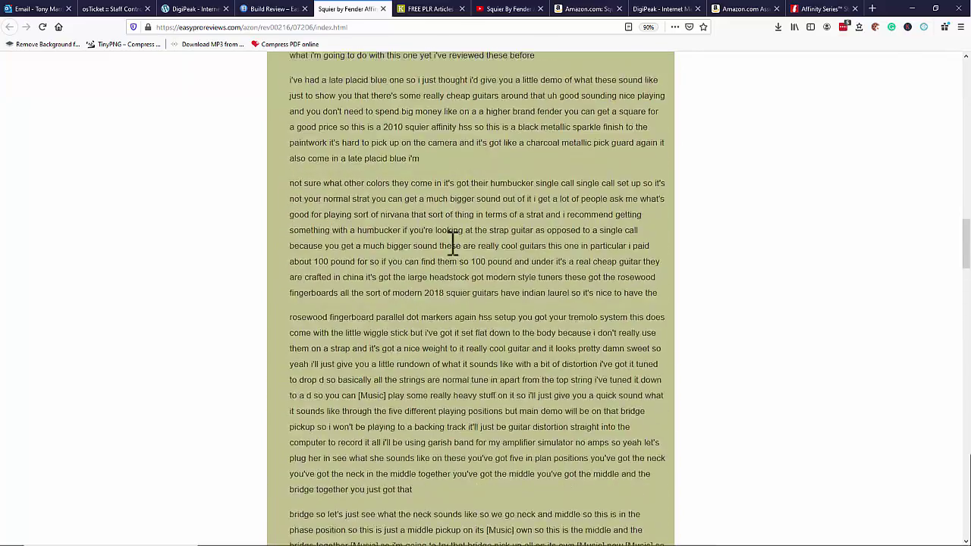
{"action": "left_click", "coordinate": [303, 83]}
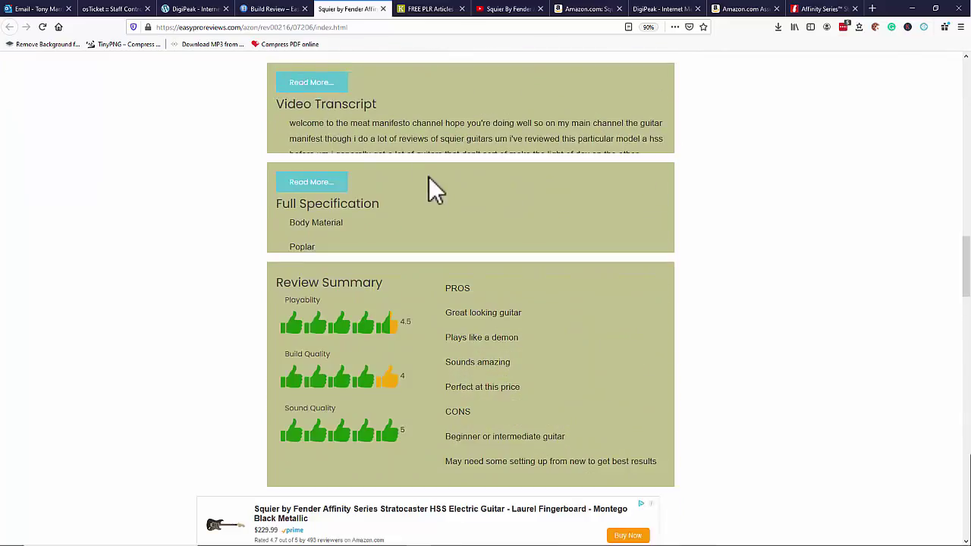
Expand the Full Specification section, look through the guitar's listed specs and collapse it again.
{"action": "scroll", "coordinate": [394, 175], "scroll_direction": "down", "scroll_amount": 1}
{"action": "left_click", "coordinate": [317, 134]}
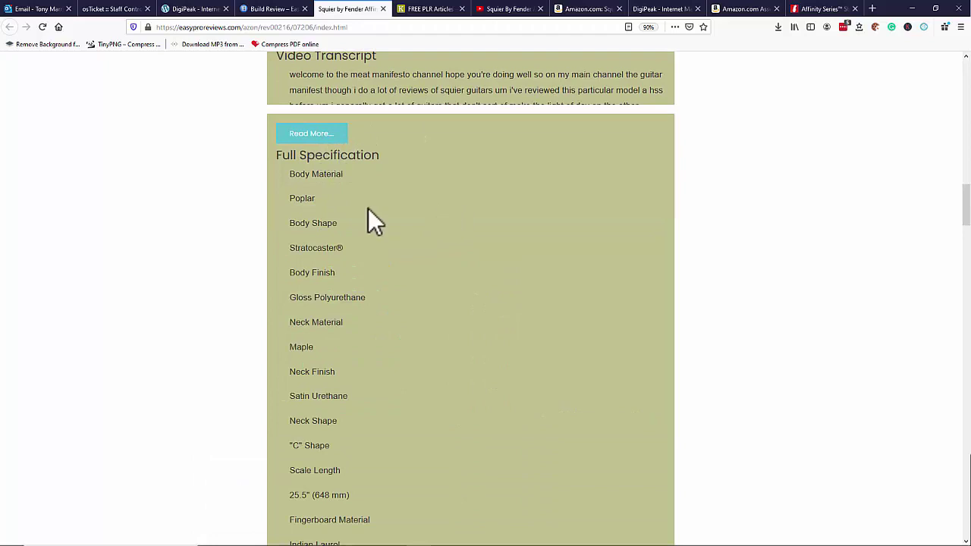
{"action": "scroll", "coordinate": [368, 209], "scroll_direction": "down", "scroll_amount": 1}
{"action": "scroll", "coordinate": [368, 208], "scroll_direction": "down", "scroll_amount": 10}
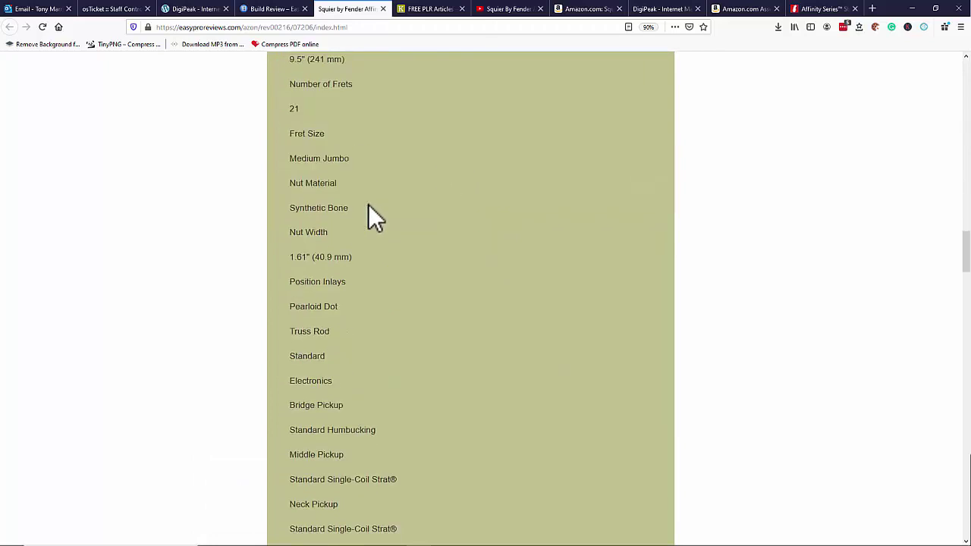
{"action": "scroll", "coordinate": [371, 205], "scroll_direction": "down", "scroll_amount": 2}
{"action": "scroll", "coordinate": [371, 216], "scroll_direction": "up", "scroll_amount": 15}
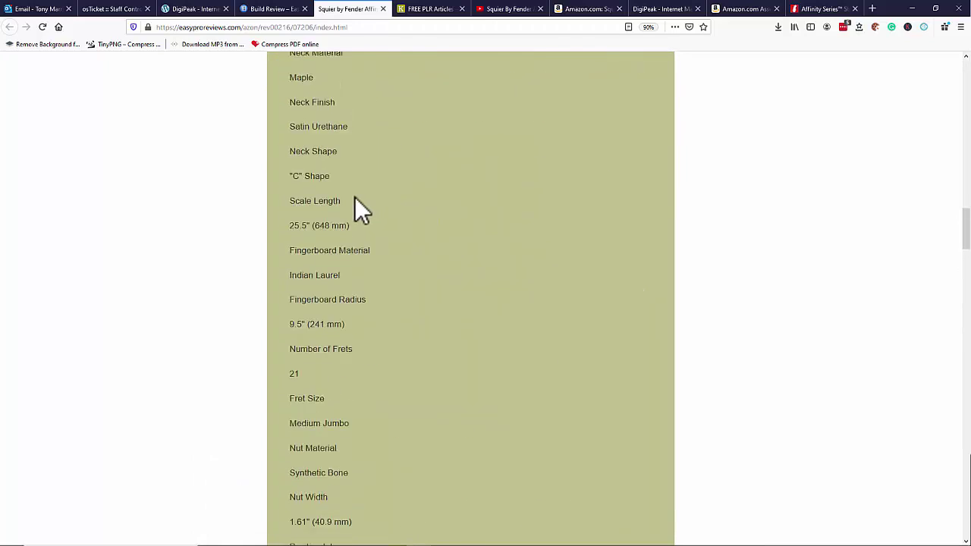
{"action": "left_click", "coordinate": [307, 182]}
Examine the Review Summary, second Amazon banner, both guitar articles and footer links, and return to the start of the review page.
{"action": "scroll", "coordinate": [440, 182], "scroll_direction": "down", "scroll_amount": 4}
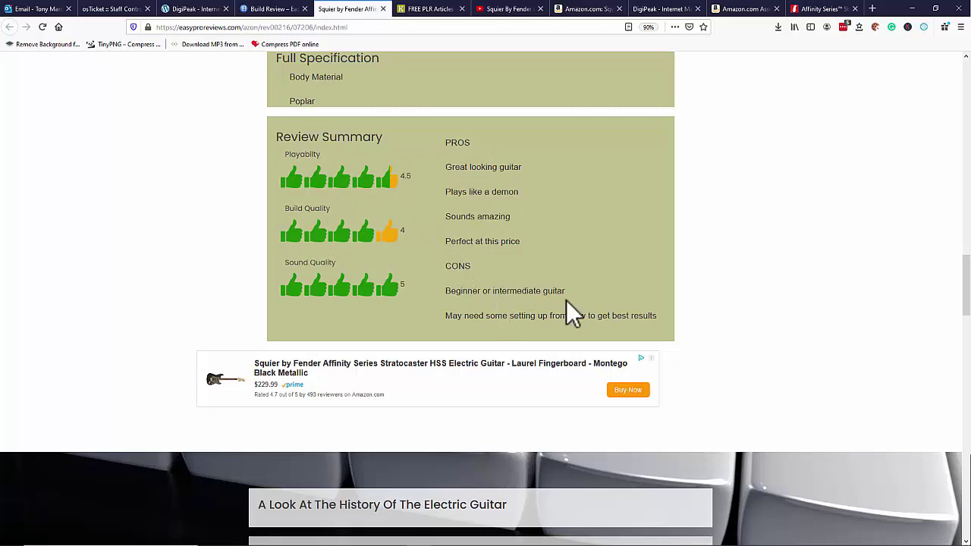
{"action": "scroll", "coordinate": [364, 282], "scroll_direction": "down", "scroll_amount": 2}
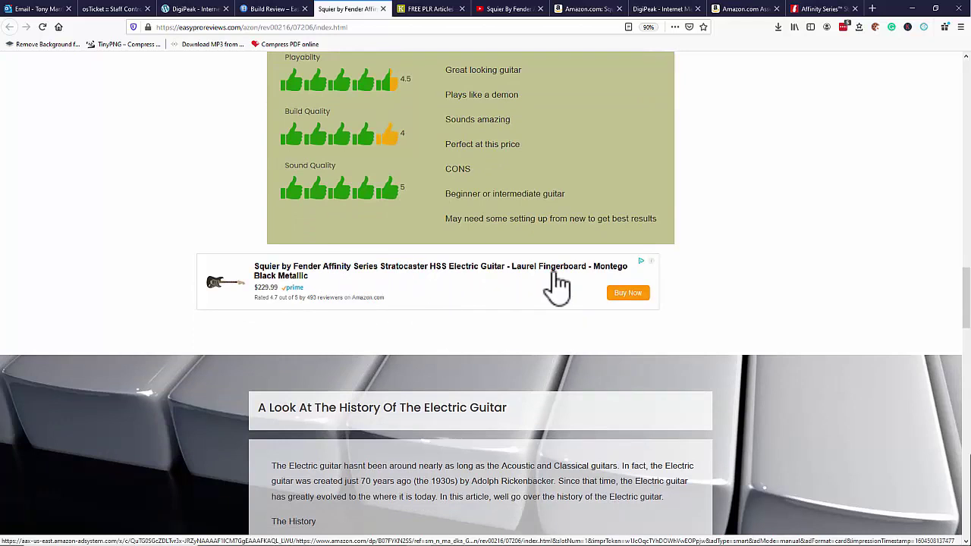
{"action": "scroll", "coordinate": [497, 292], "scroll_direction": "down", "scroll_amount": 5}
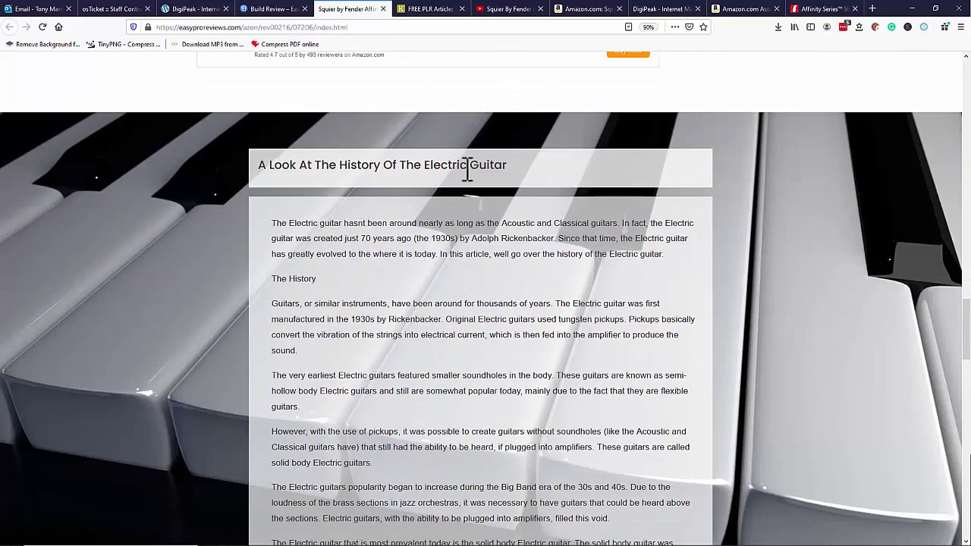
{"action": "scroll", "coordinate": [481, 192], "scroll_direction": "down", "scroll_amount": 15}
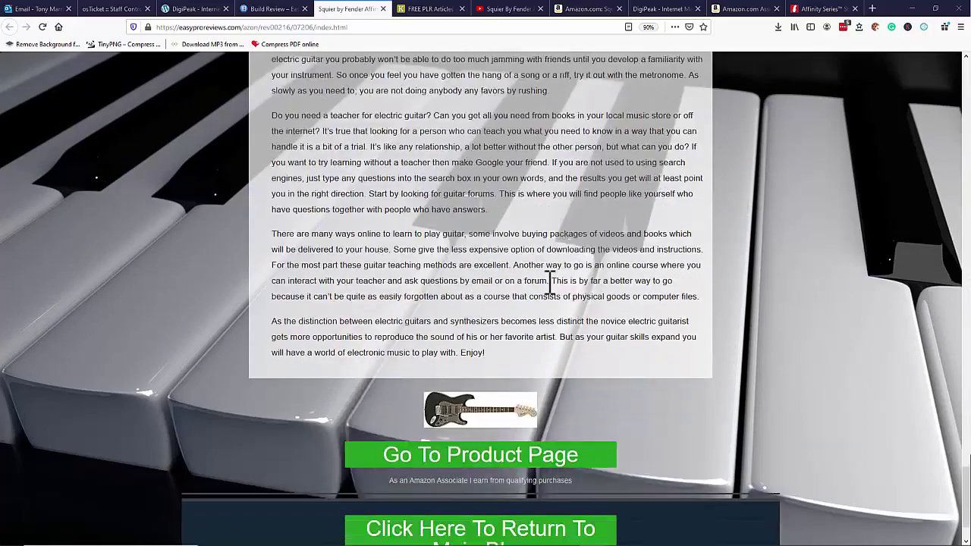
{"action": "scroll", "coordinate": [550, 281], "scroll_direction": "down", "scroll_amount": 2}
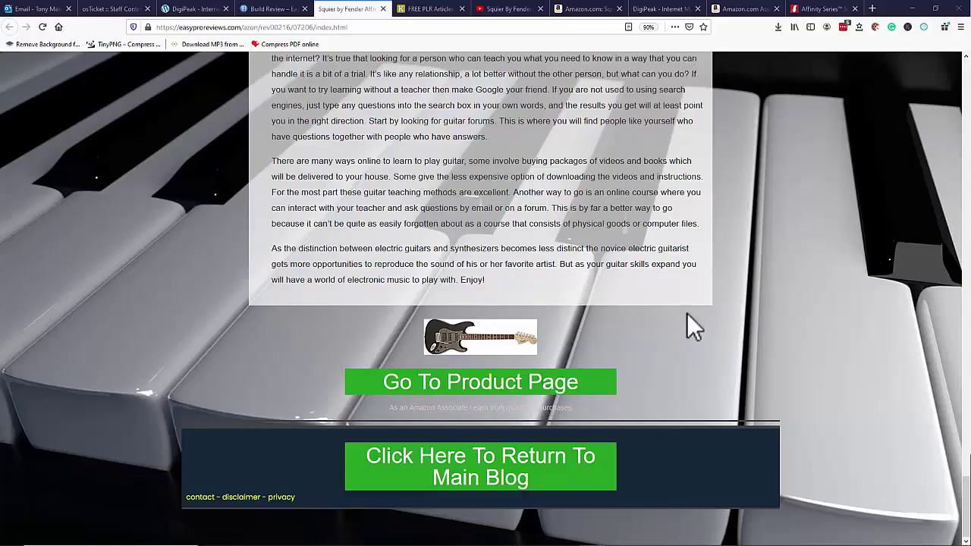
{"action": "scroll", "coordinate": [687, 312], "scroll_direction": "up", "scroll_amount": 20}
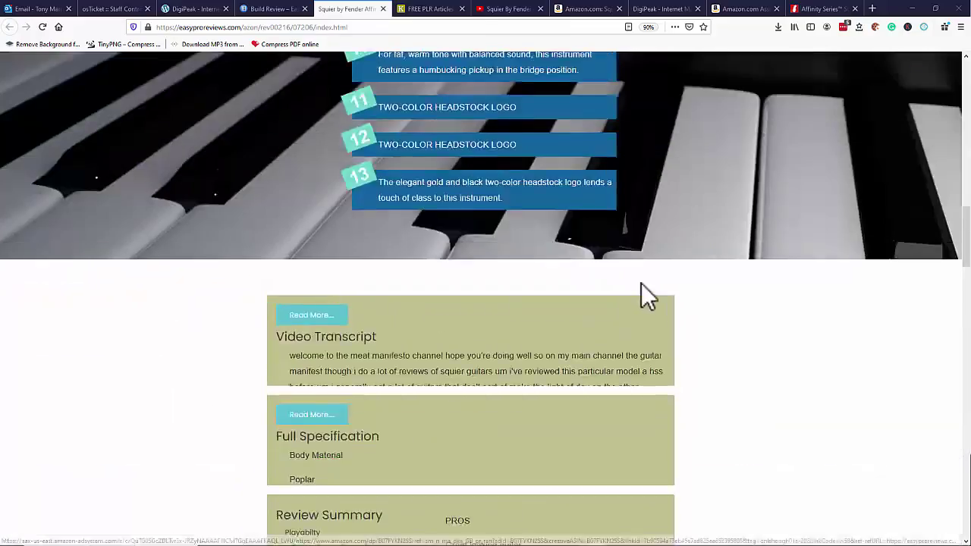
{"action": "scroll", "coordinate": [641, 296], "scroll_direction": "up", "scroll_amount": 20}
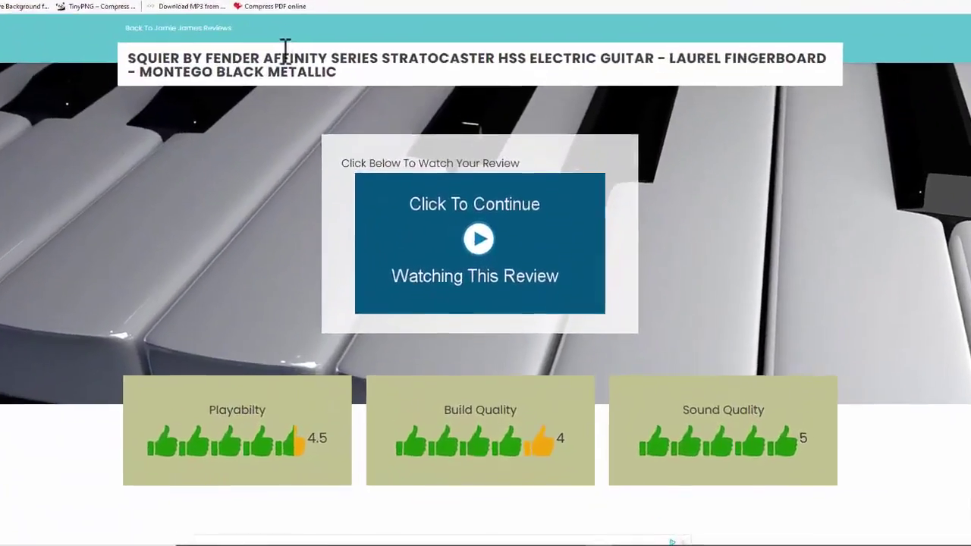